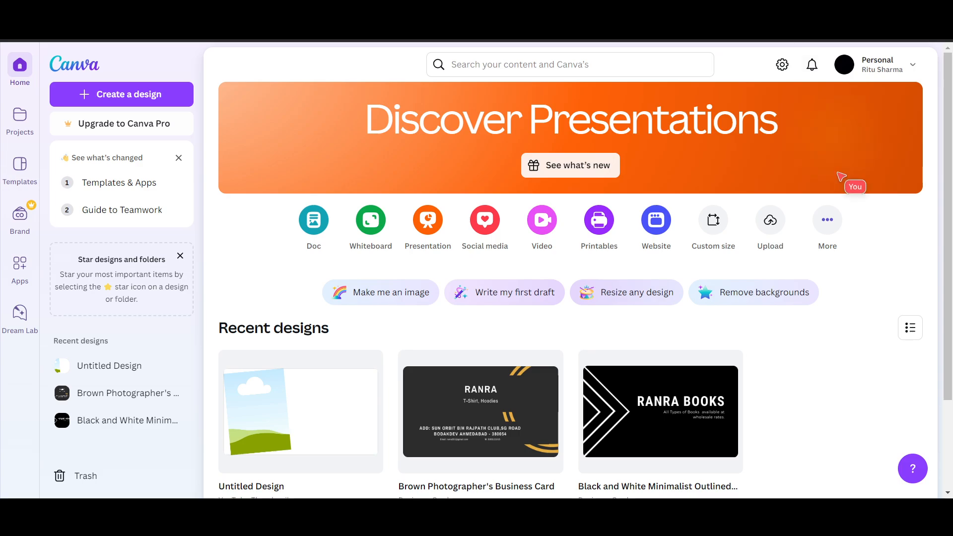
Search the design types for "poster" and browse the available poster sizes.
scroll(874, 276, down, 2)
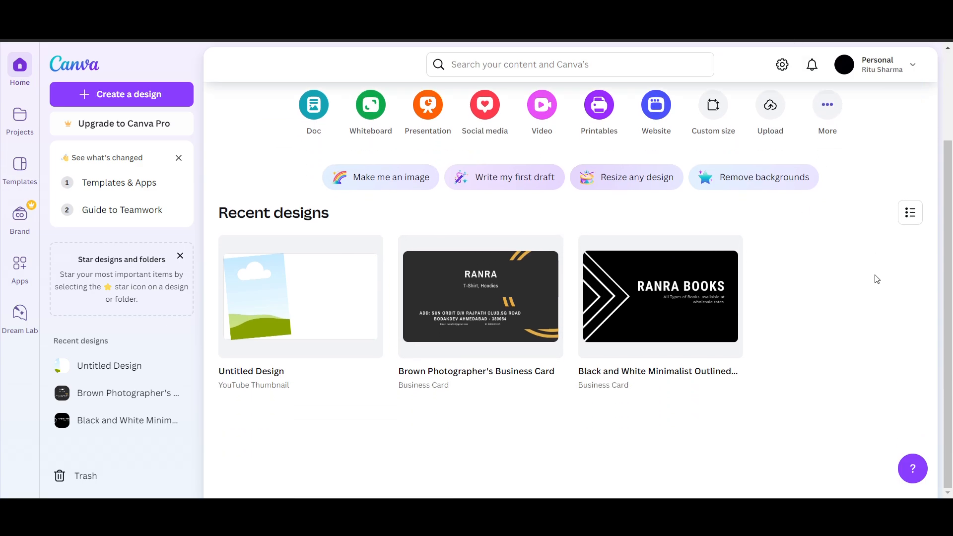
scroll(875, 281, up, 2)
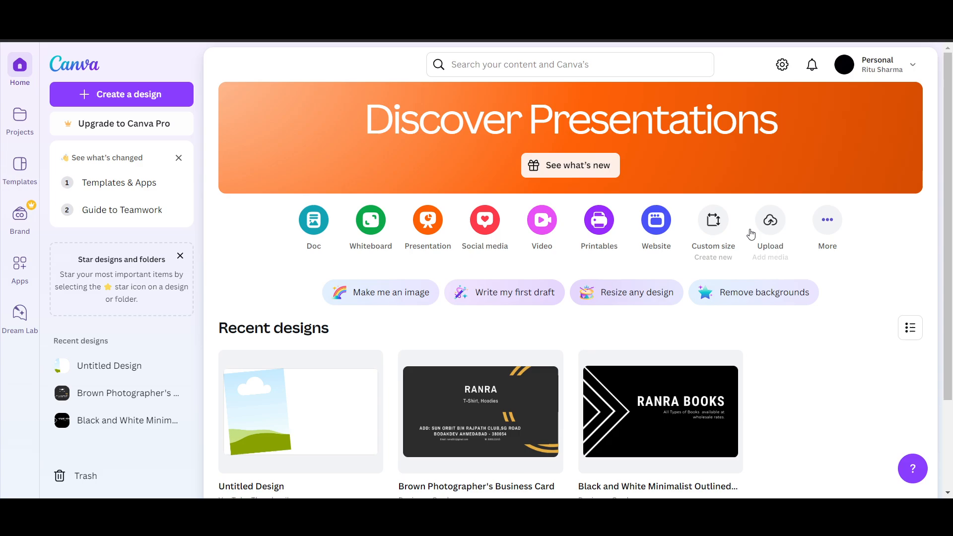
click(826, 222)
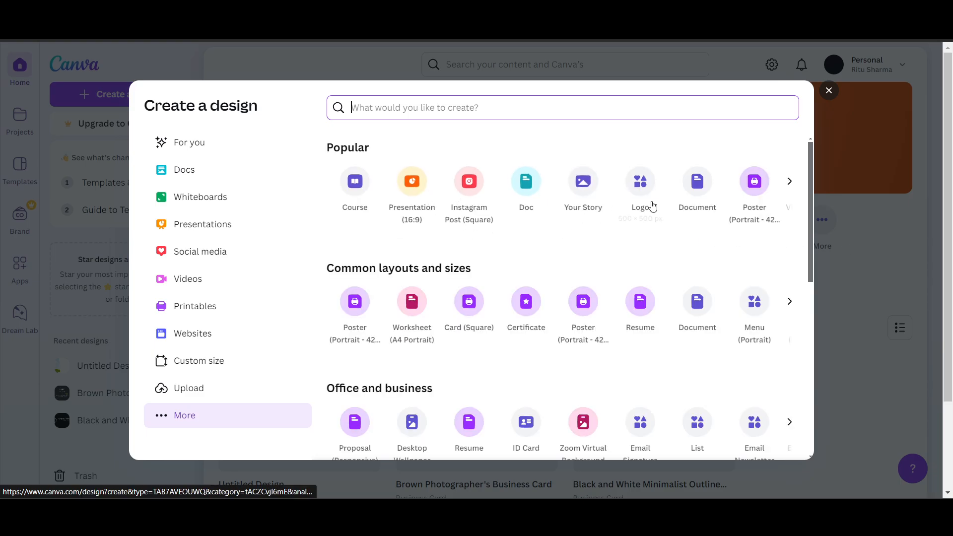
text(poster)
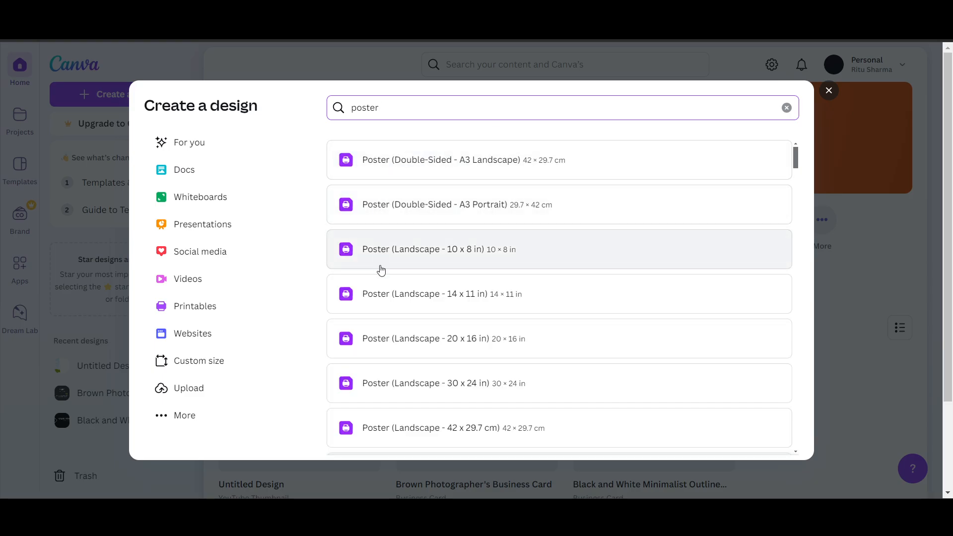
scroll(385, 362, down, 5)
scroll(391, 359, up, 5)
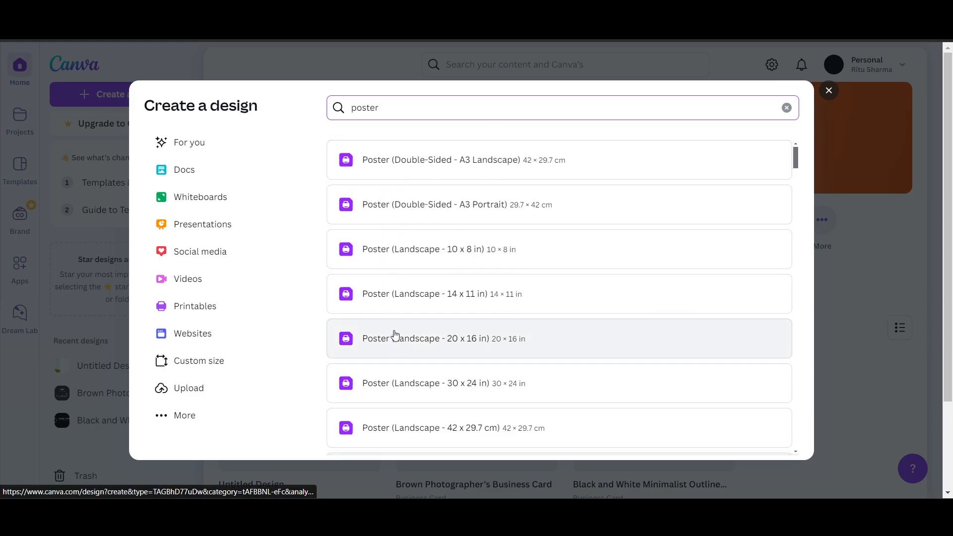
scroll(441, 187, down, 10)
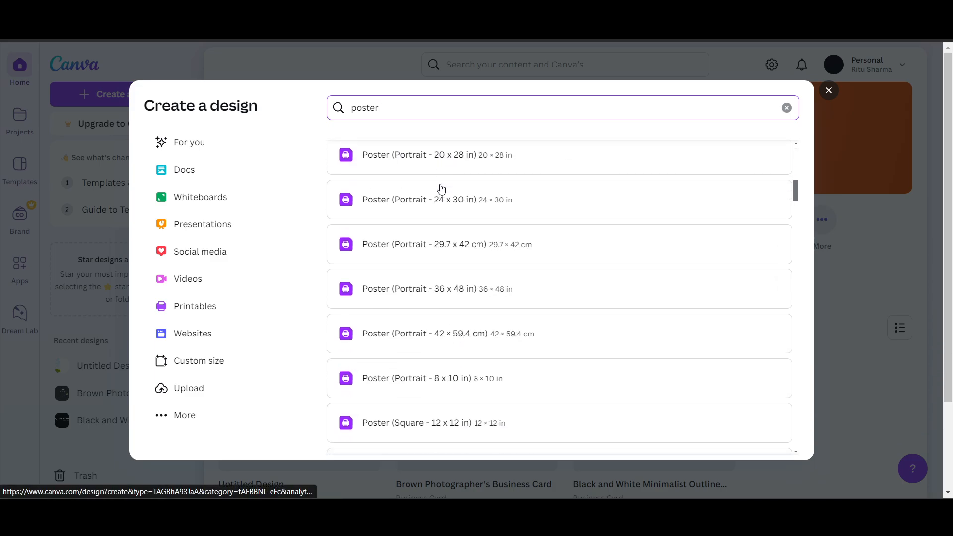
click(829, 90)
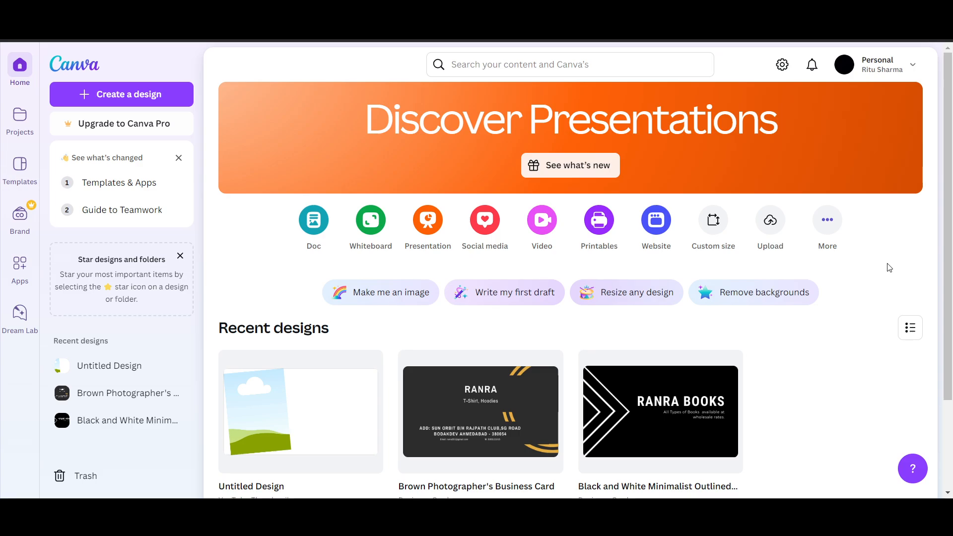
View the custom size option for a new design, and close it.
click(715, 221)
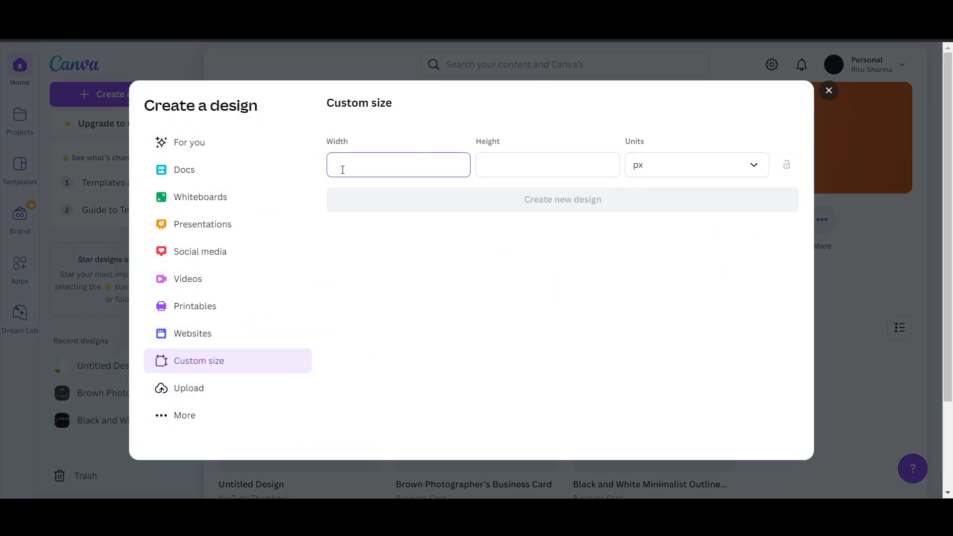
click(828, 91)
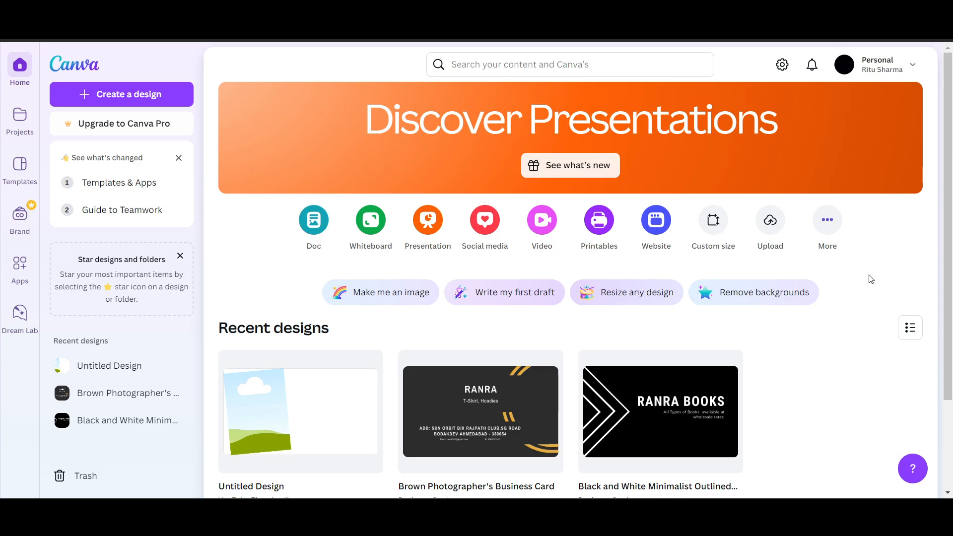
Search Canva's content for "poster" and browse the poster templates.
click(500, 63)
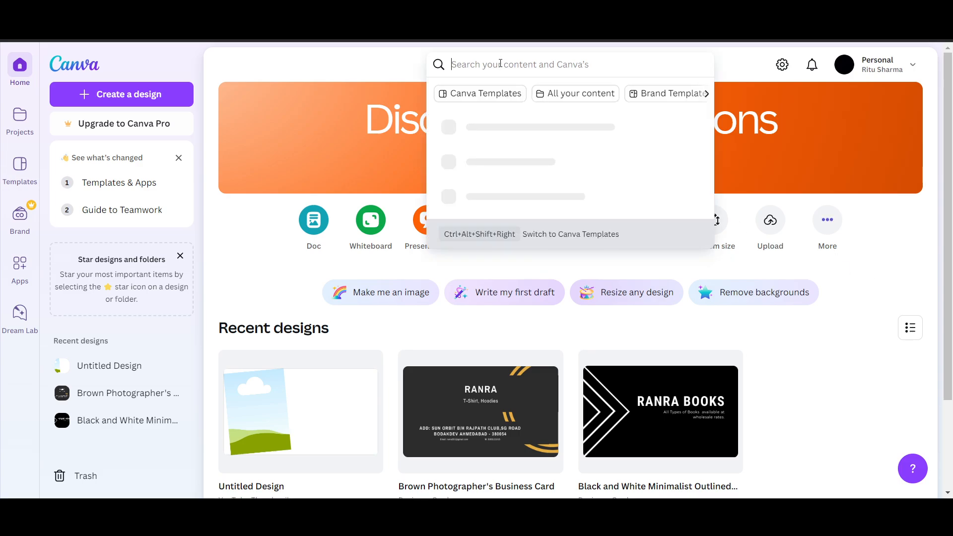
text(poster)
key(Return)
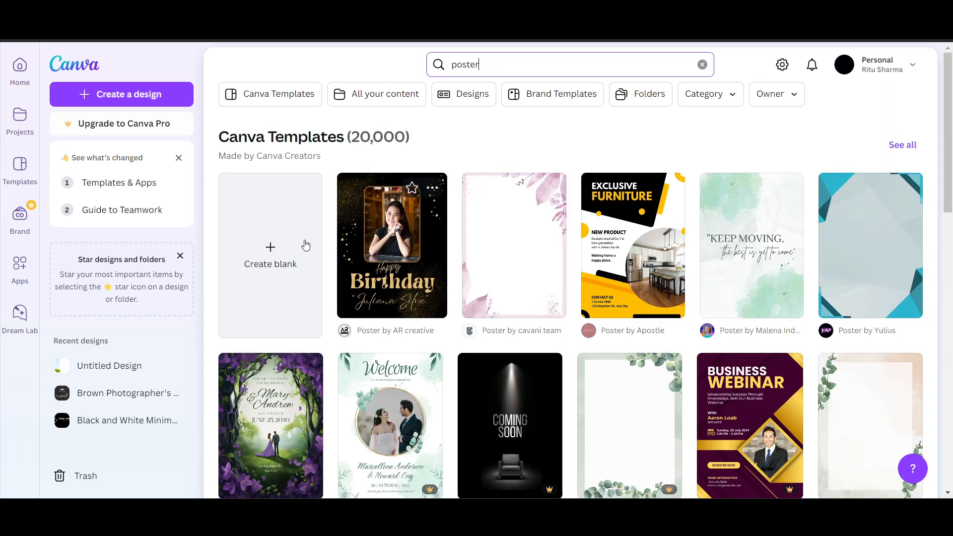
scroll(476, 250, down, 5)
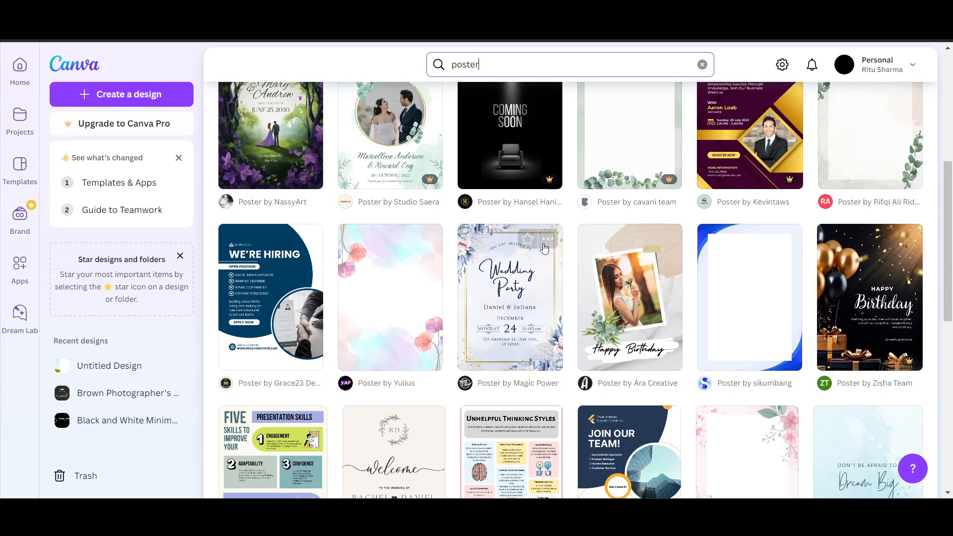
scroll(545, 247, up, 5)
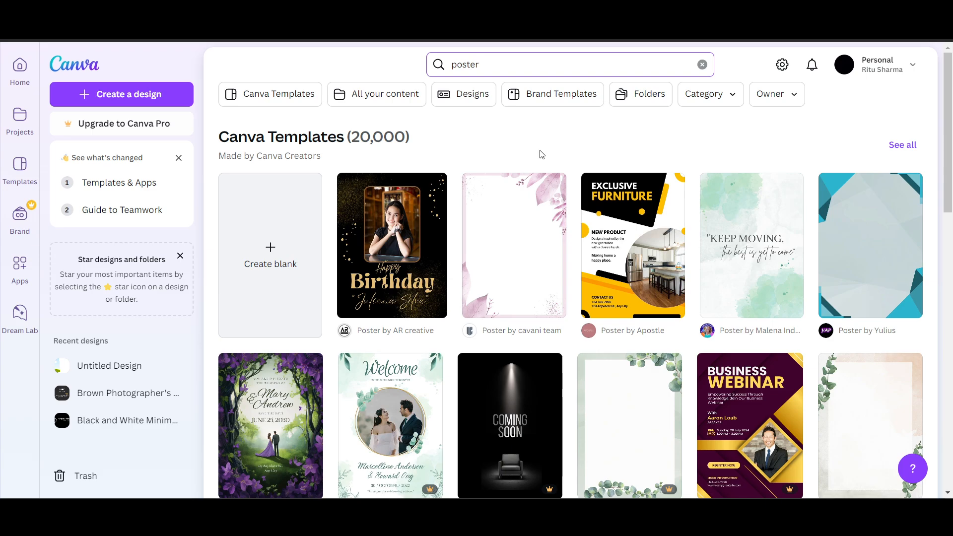
scroll(638, 382, down, 5)
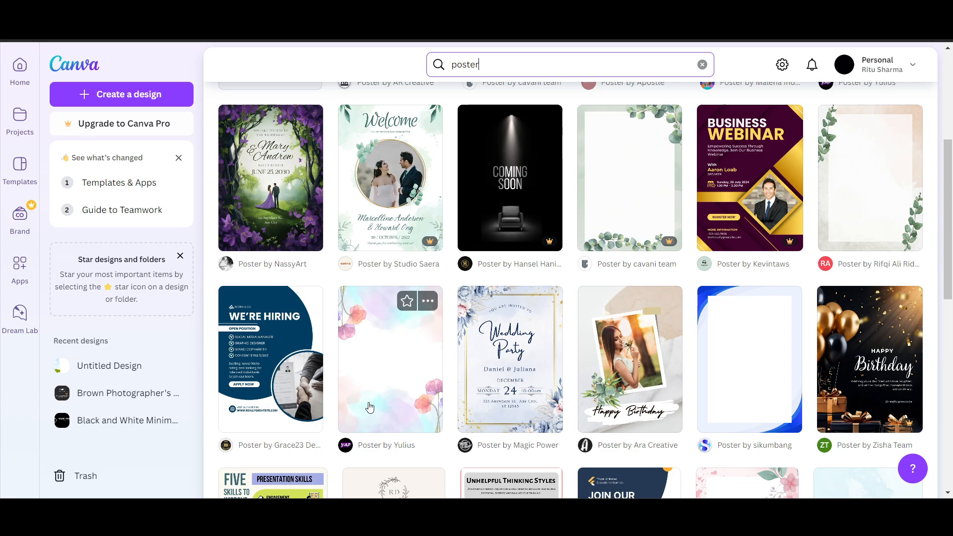
scroll(270, 177, up, 3)
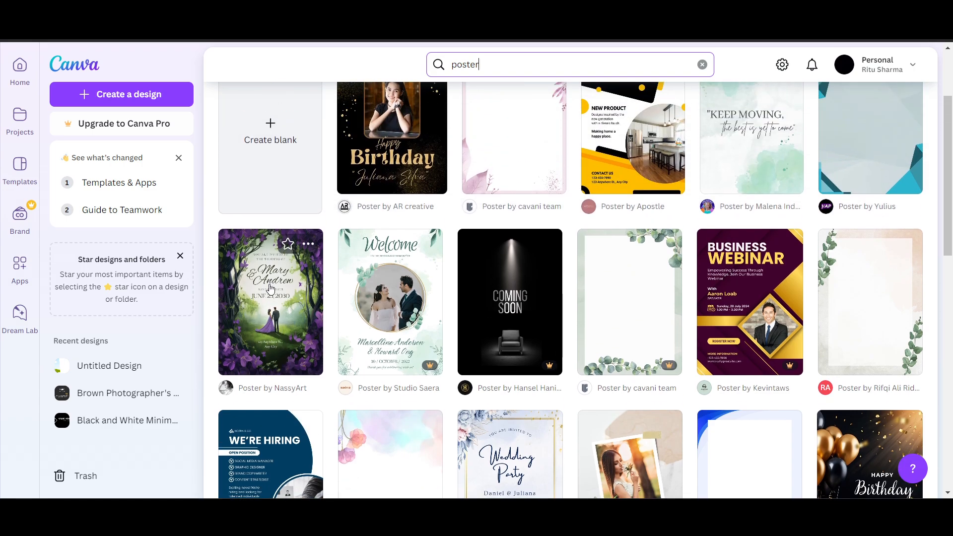
Open the Green And Violet Illustration Floral Wedding Invitation Poster template and view both of its preview images.
scroll(271, 288, down, 1)
click(266, 256)
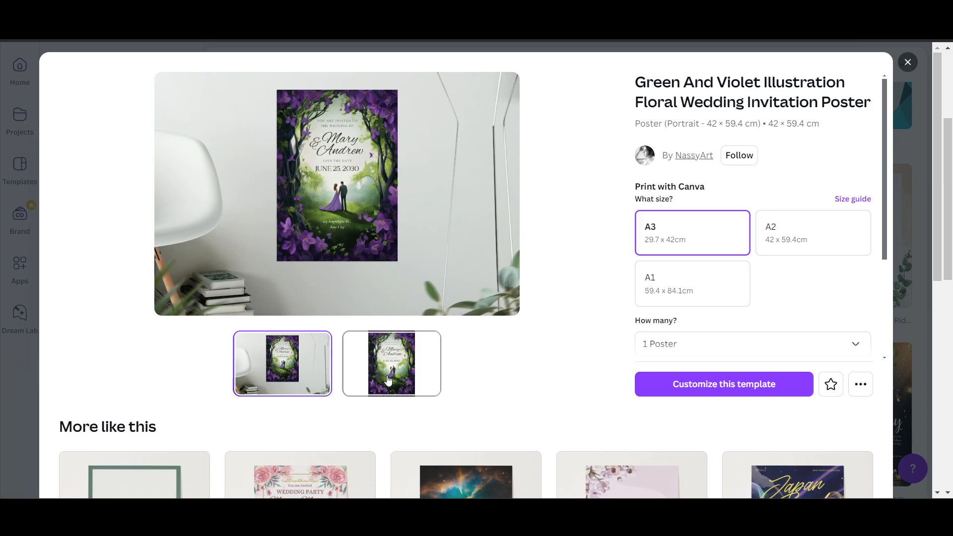
click(380, 353)
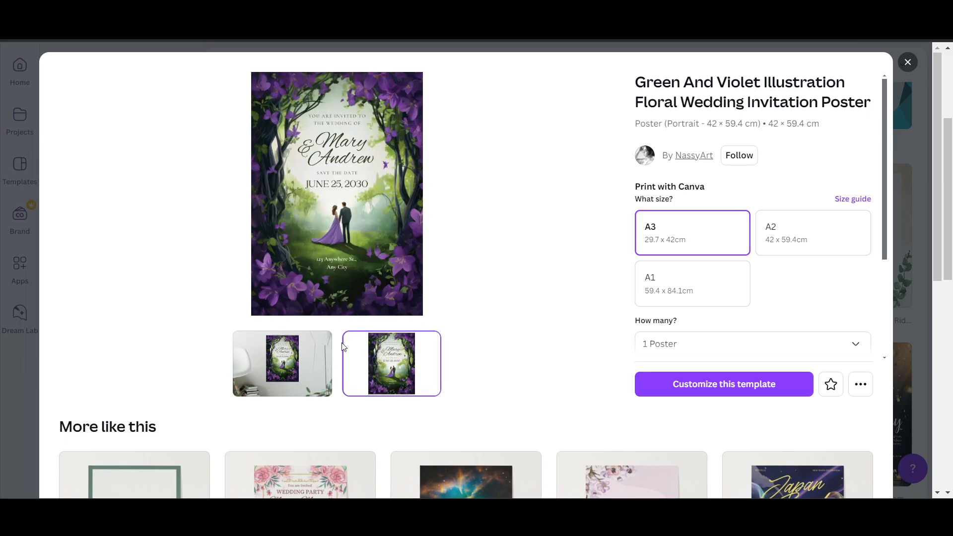
click(265, 374)
Try the A2 and A1 print sizes for the wedding poster, and settle on A3 with a quantity of 1 Poster.
click(834, 239)
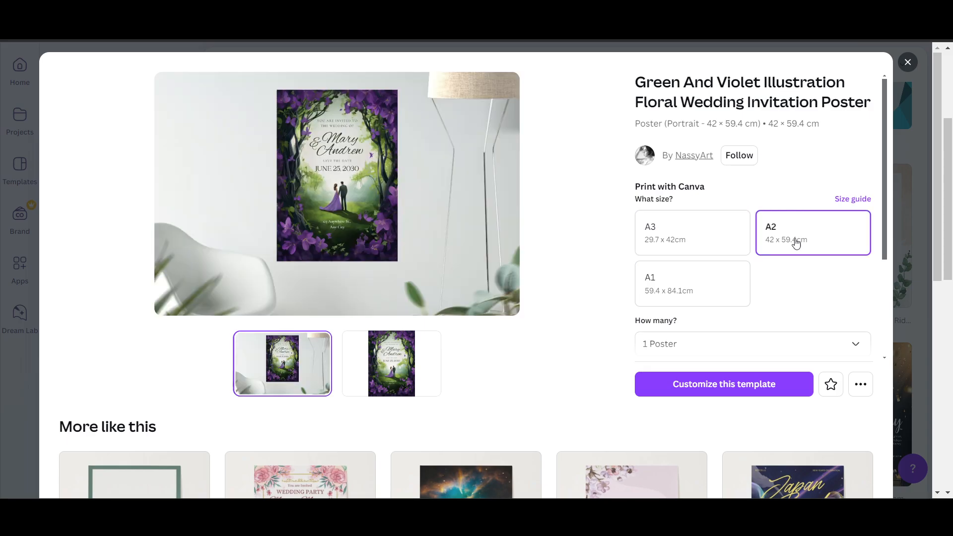
click(703, 293)
scroll(802, 284, down, 1)
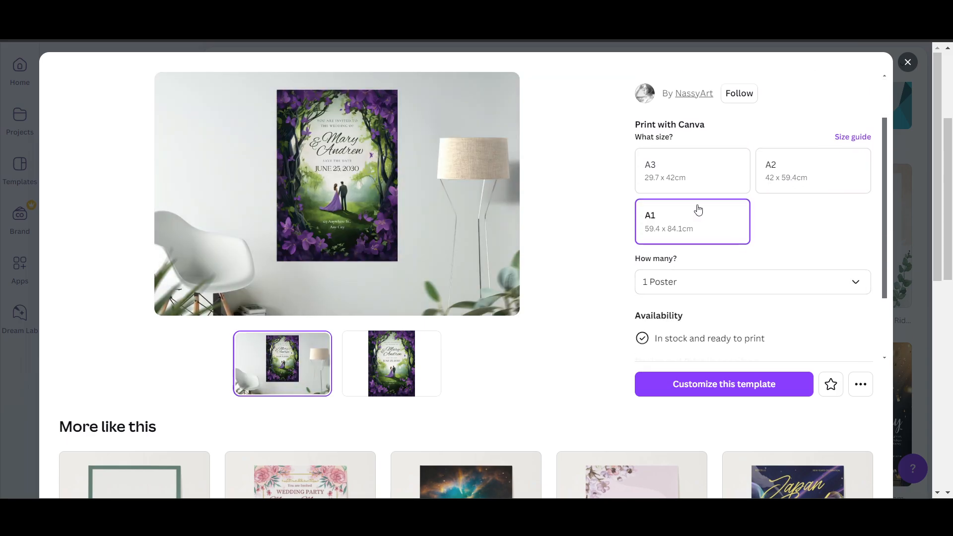
click(676, 176)
scroll(787, 306, down, 1)
scroll(758, 343, down, 2)
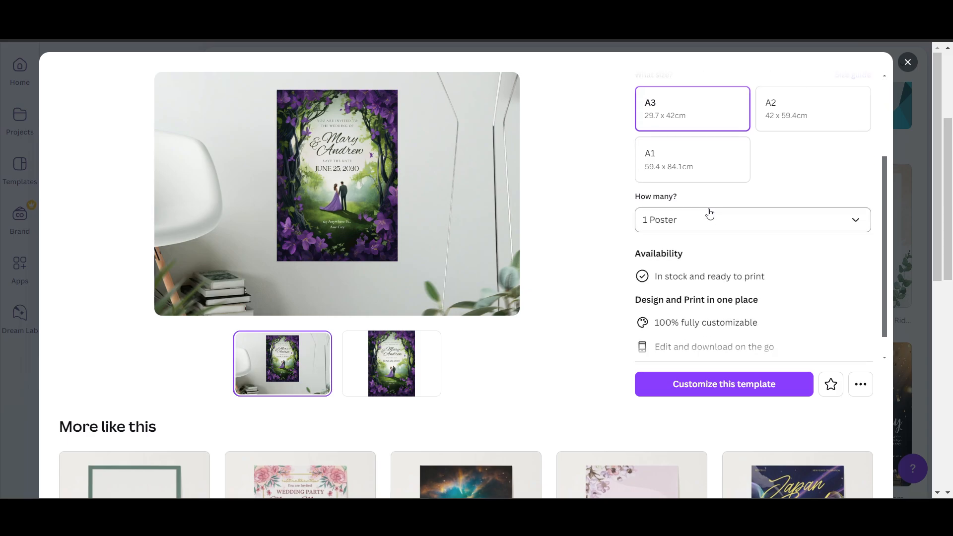
click(719, 230)
click(710, 262)
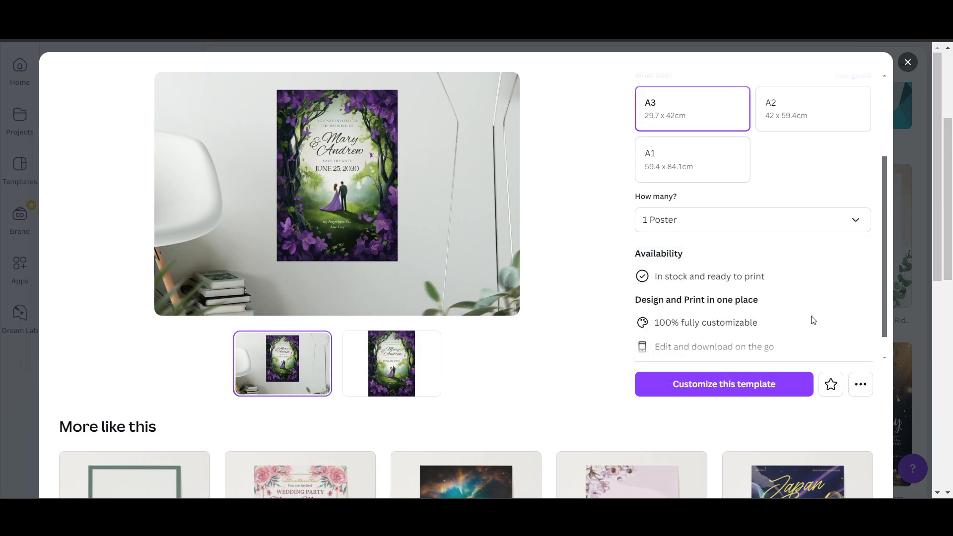
Open the Green And Violet wedding invitation template for customization.
scroll(729, 338, down, 1)
click(738, 381)
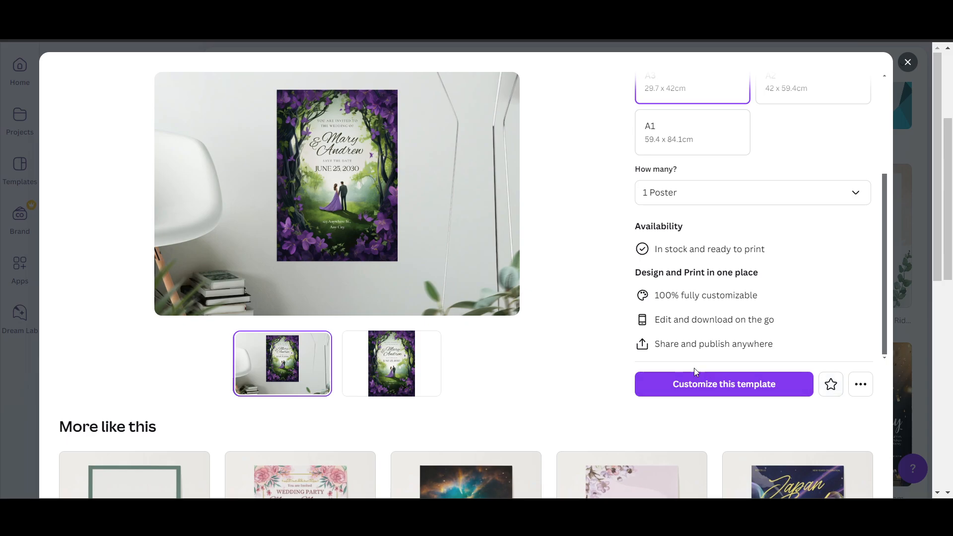
From the similar templates, choose the Mysterious sci-fi illustrated science fiction movie poster and open it for customization.
scroll(693, 368, down, 5)
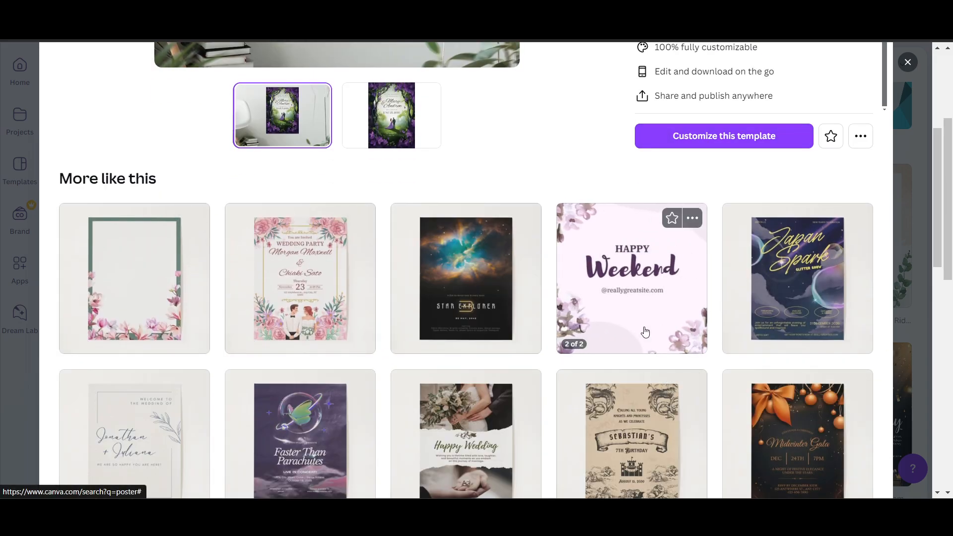
scroll(645, 297, down, 1)
scroll(636, 355, down, 2)
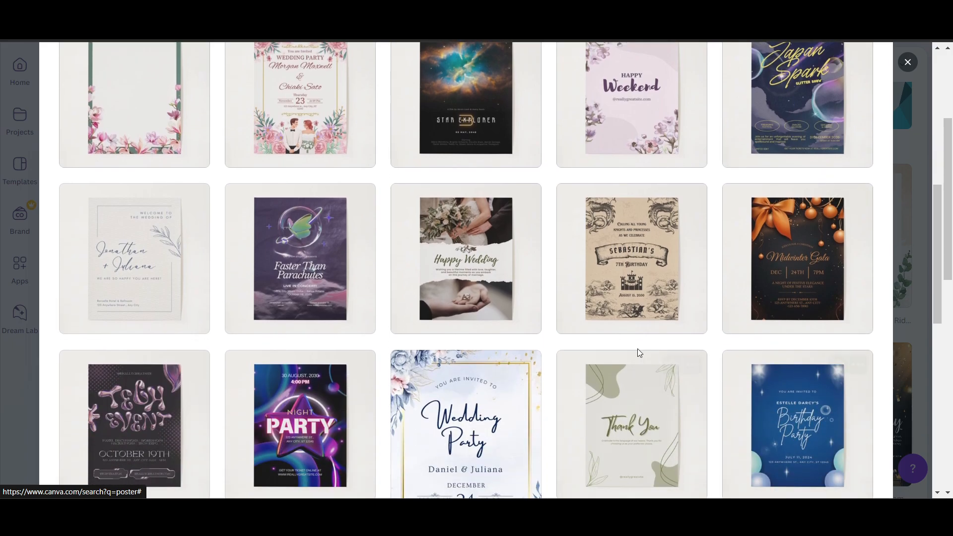
scroll(496, 278, up, 3)
click(450, 264)
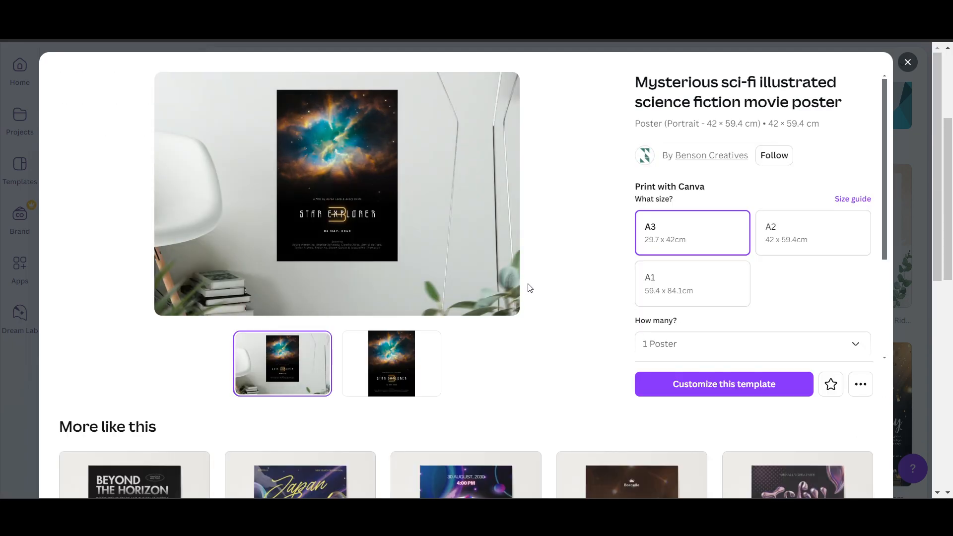
click(768, 390)
Close the template preview and create a blank poster from the poster search results.
click(908, 62)
drag(947, 216, 951, 97)
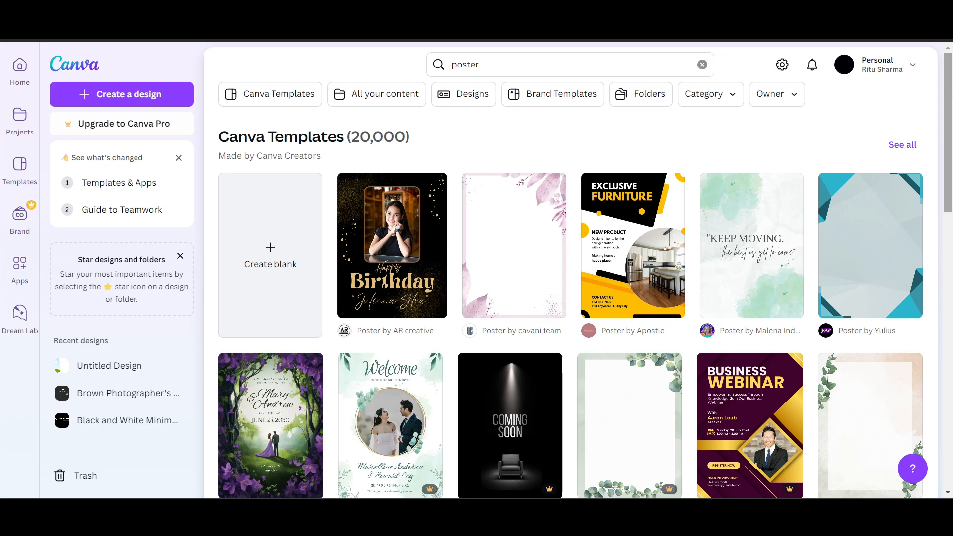
click(272, 264)
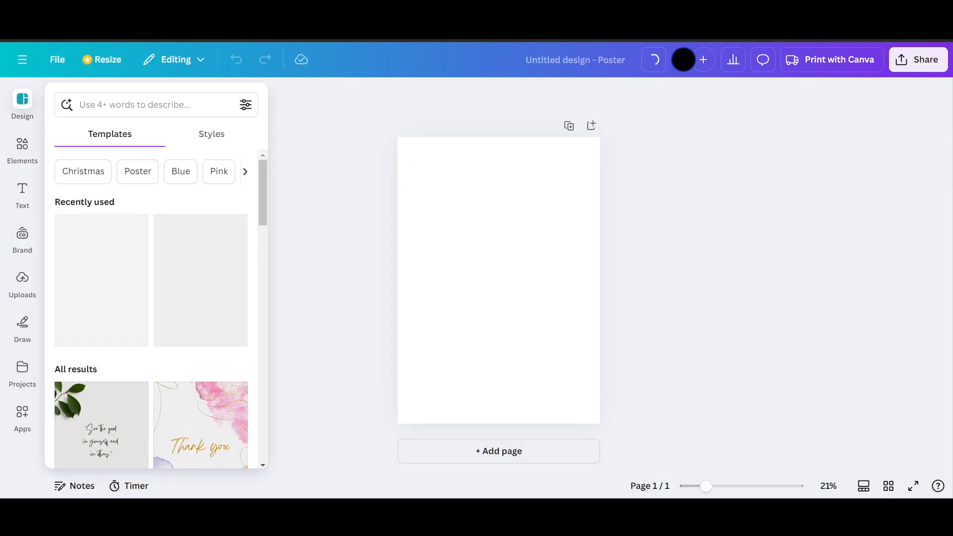
Return to the template search, look up "poster landscape" and browse the landscape poster templates.
click(521, 12)
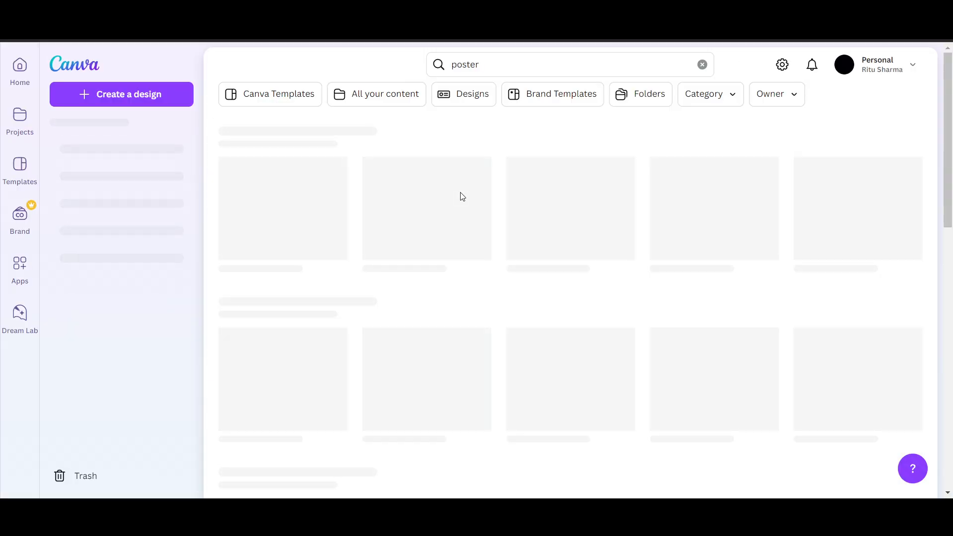
click(497, 64)
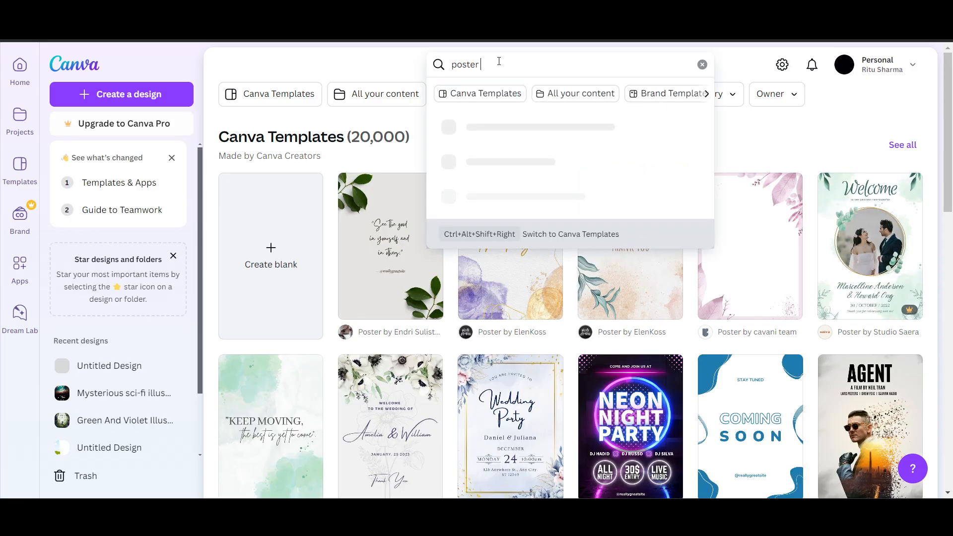
text(landscape)
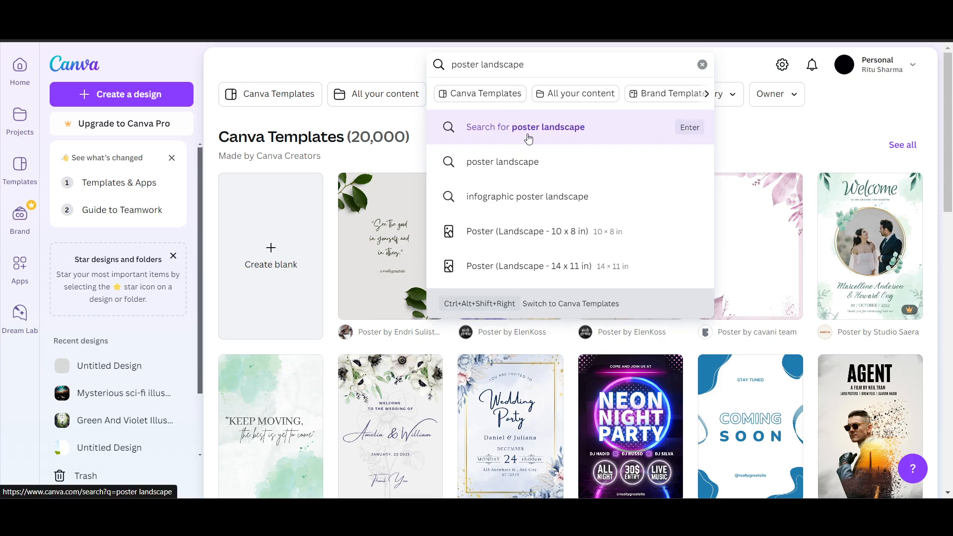
click(527, 172)
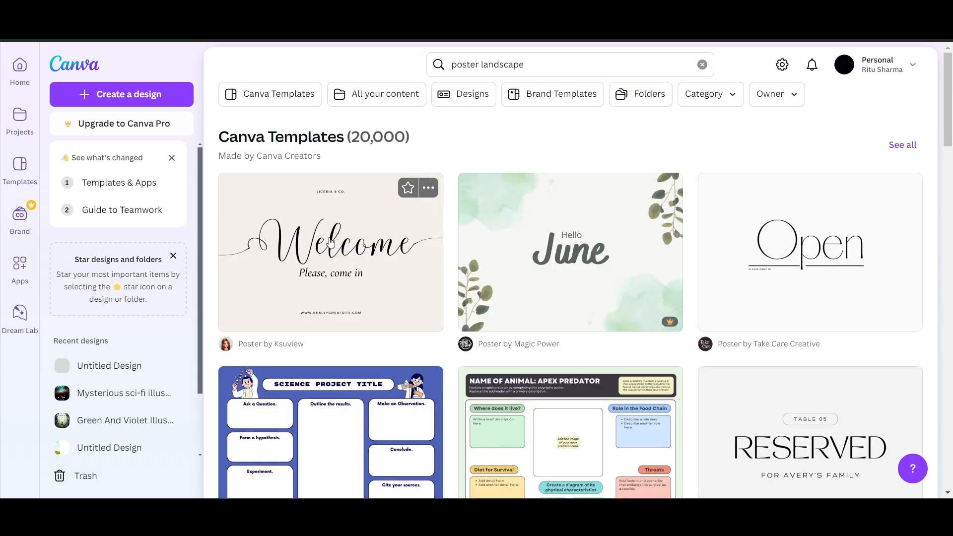
scroll(530, 329, down, 4)
scroll(531, 328, down, 10)
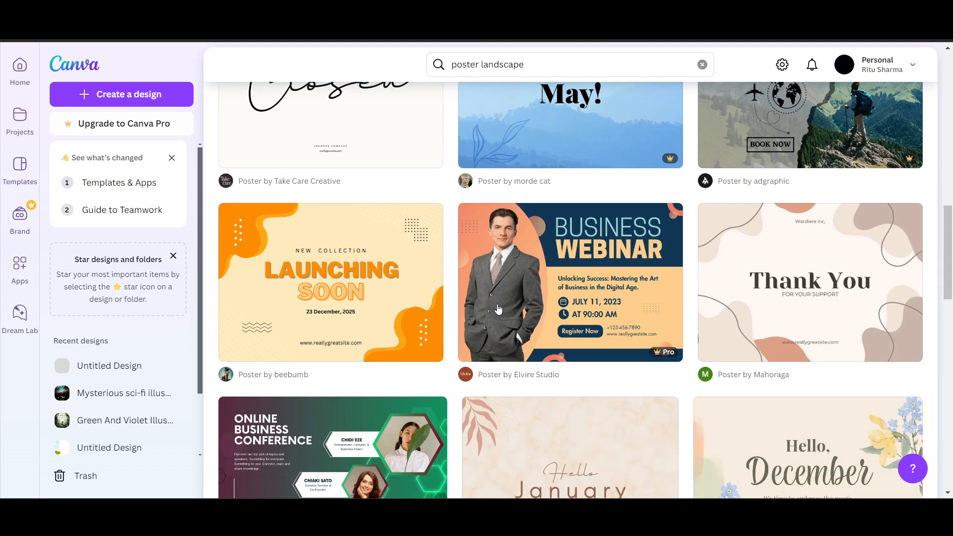
scroll(505, 311, up, 3)
scroll(504, 311, down, 5)
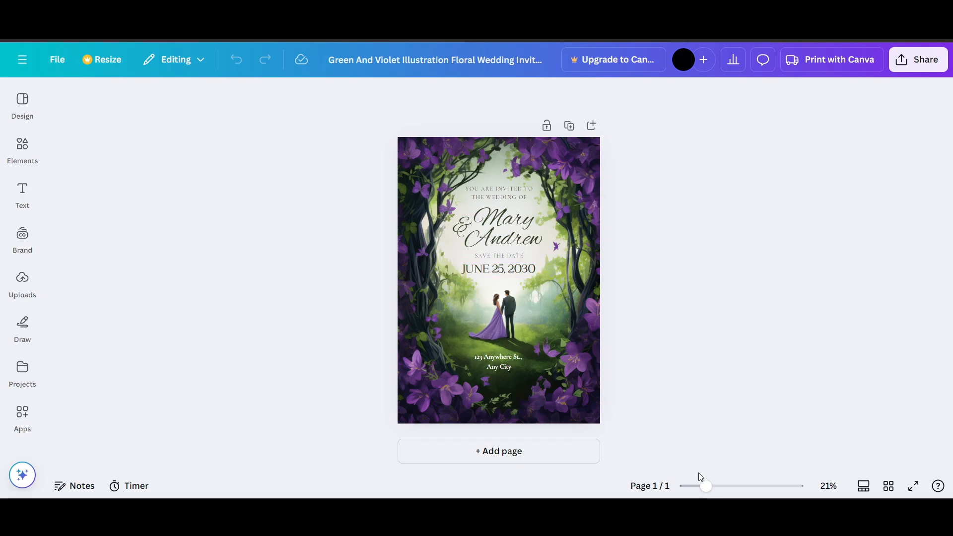
Detach the forest couple image from the page background of the wedding invitation.
mouse_move(704, 486)
mouse_down()
mouse_move(740, 486)
mouse_move(722, 486)
mouse_up()
click(571, 195)
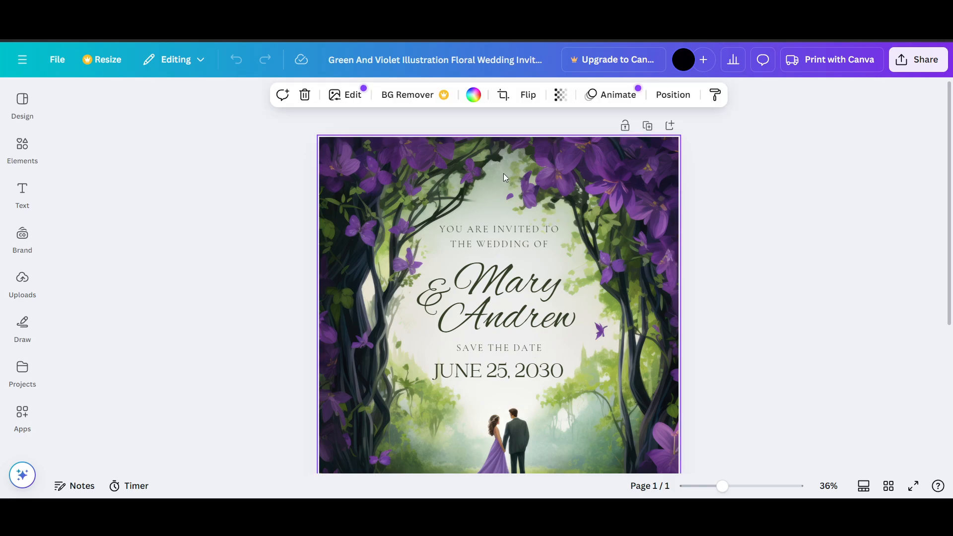
right_click(423, 173)
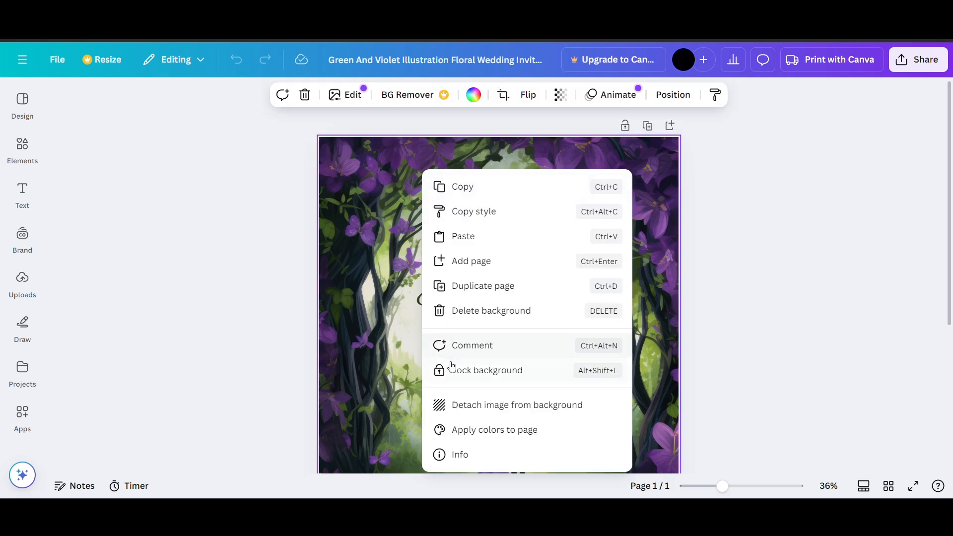
click(501, 414)
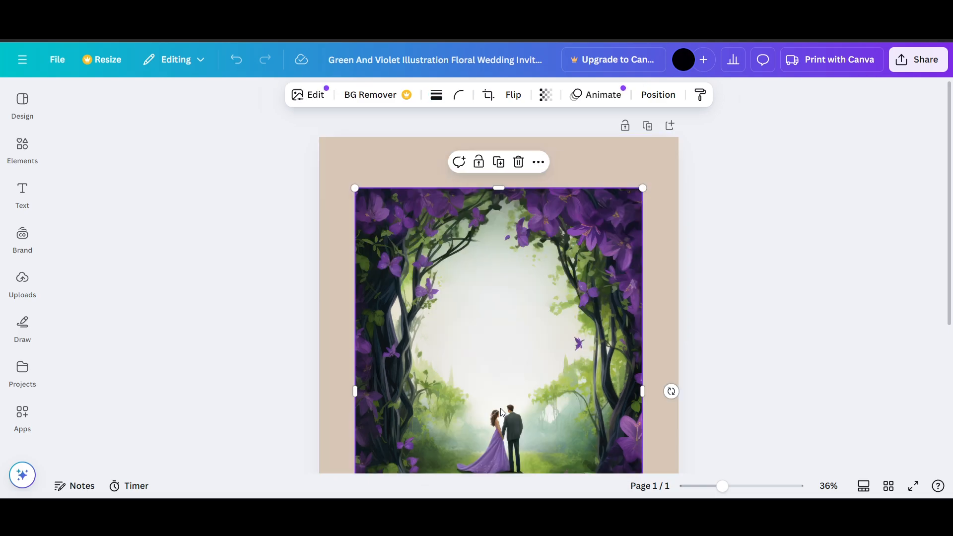
scroll(709, 349, down, 2)
drag(722, 490, 711, 487)
mouse_move(485, 219)
mouse_down()
mouse_move(531, 242)
mouse_move(680, 225)
mouse_move(471, 206)
mouse_move(482, 189)
mouse_move(484, 224)
mouse_up()
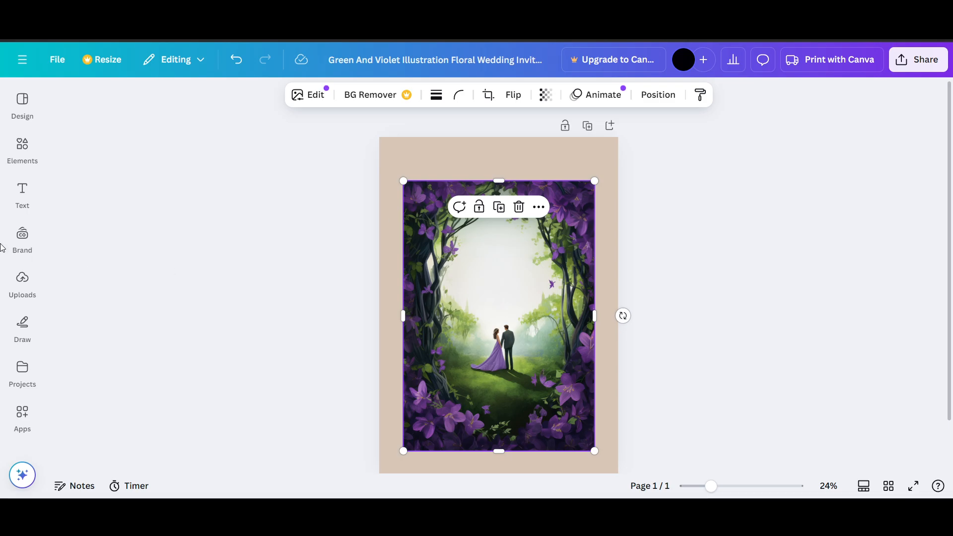
Switch to the Google Images results for "wedding image", choose the photo of a bride seen inside a car and upload it to Canva.
click(22, 279)
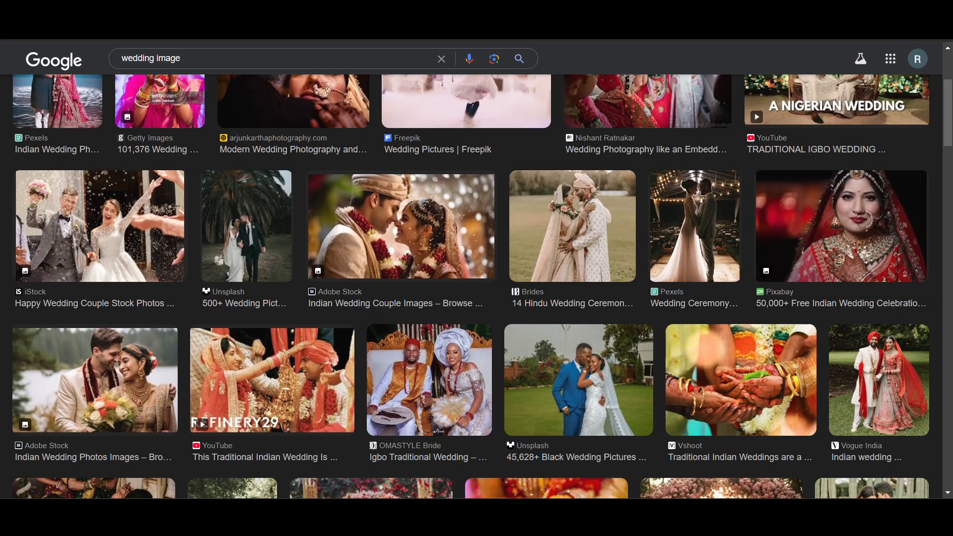
scroll(651, 315, up, 4)
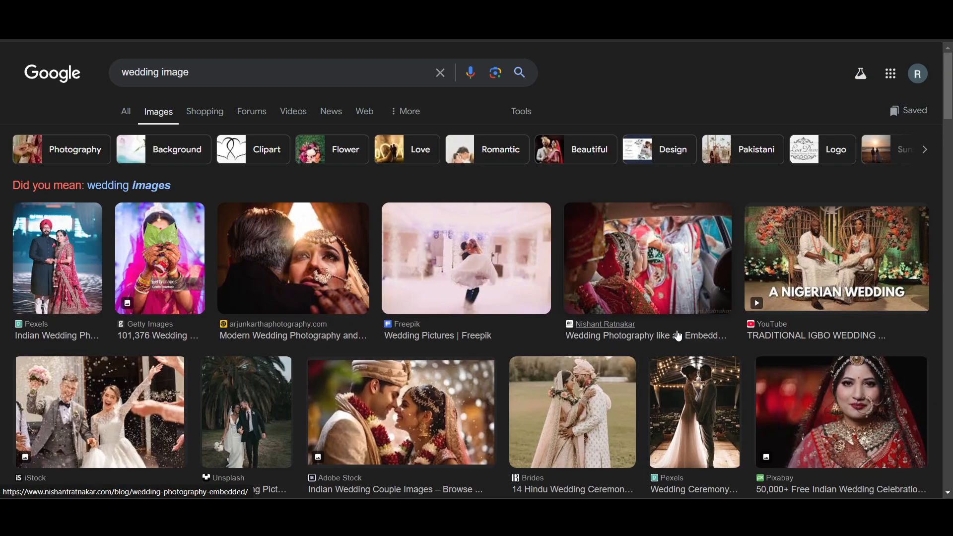
click(170, 252)
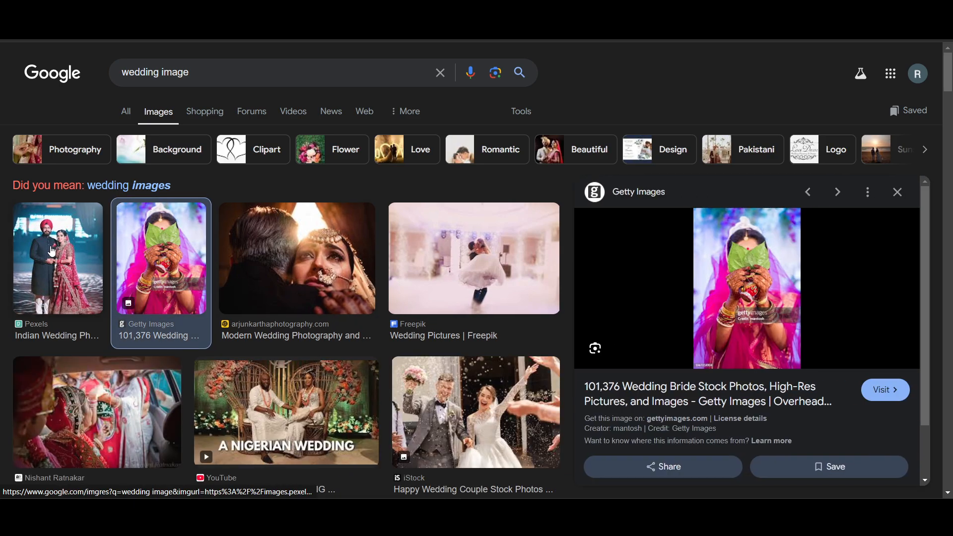
click(51, 252)
scroll(826, 372, down, 4)
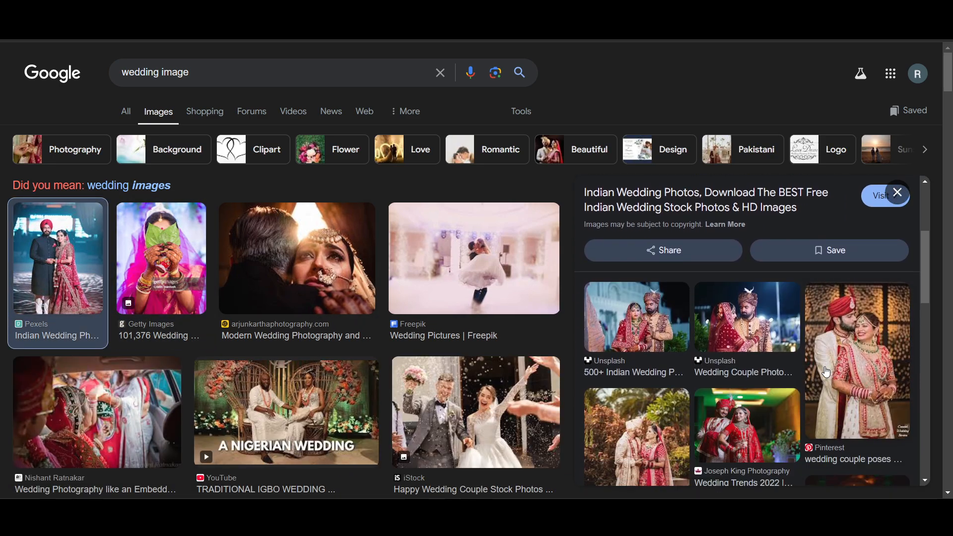
scroll(826, 372, down, 3)
scroll(104, 285, down, 2)
click(105, 300)
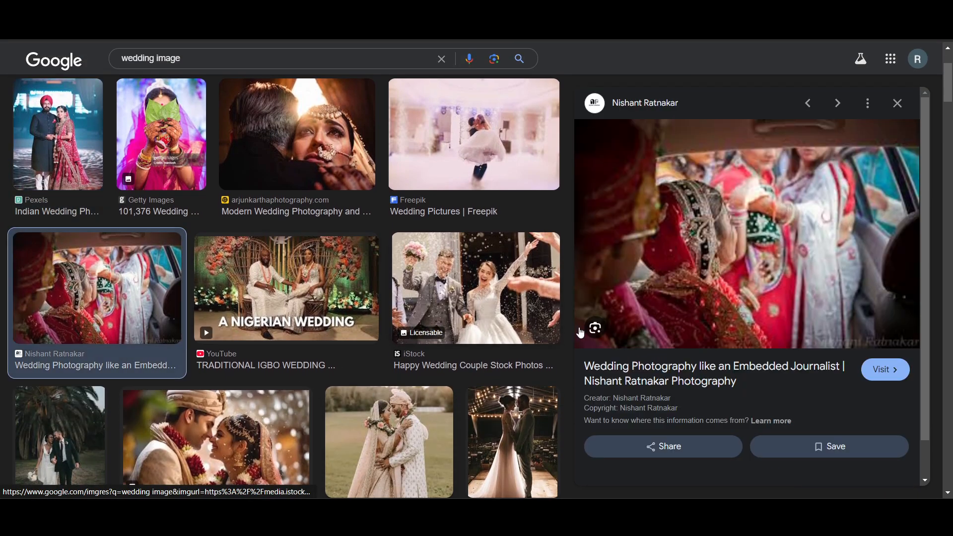
scroll(790, 294, down, 5)
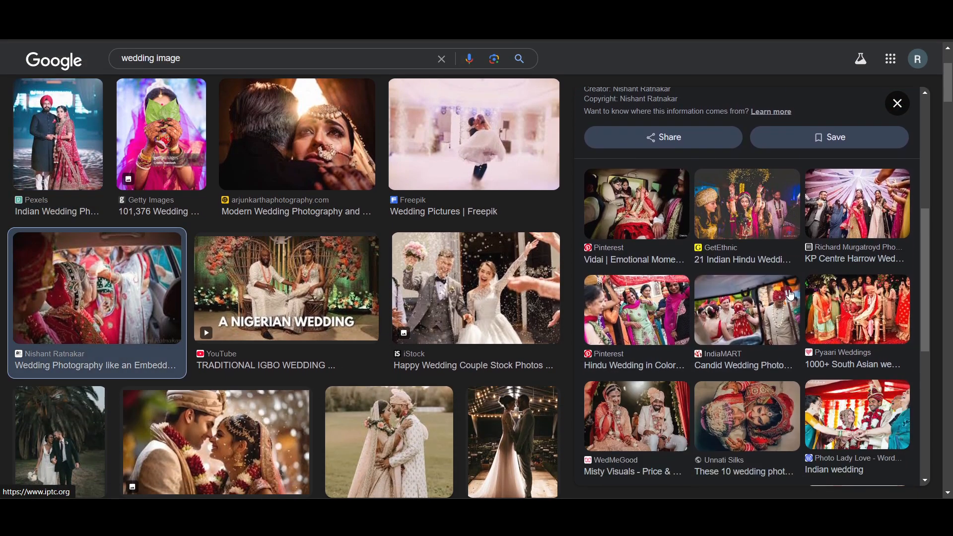
scroll(790, 298, up, 5)
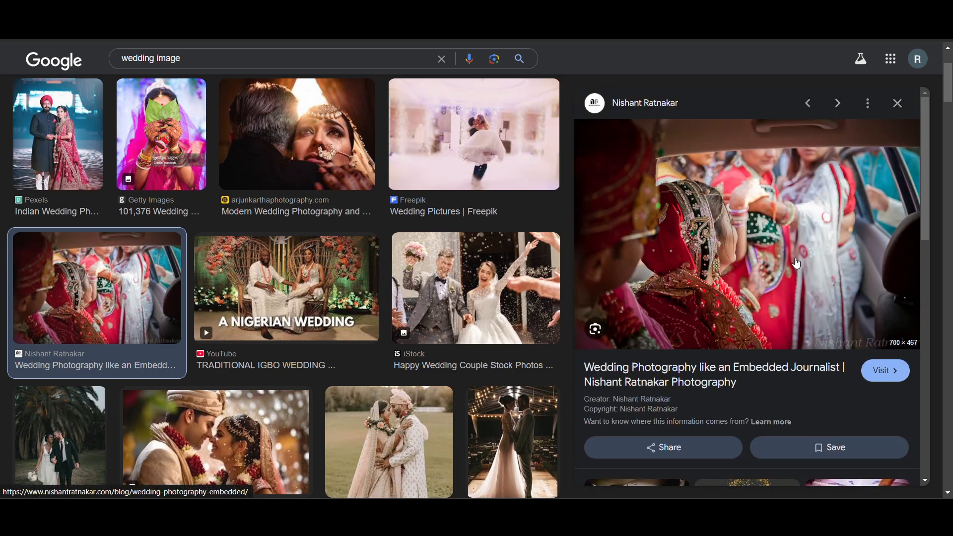
drag(795, 259, 422, 273)
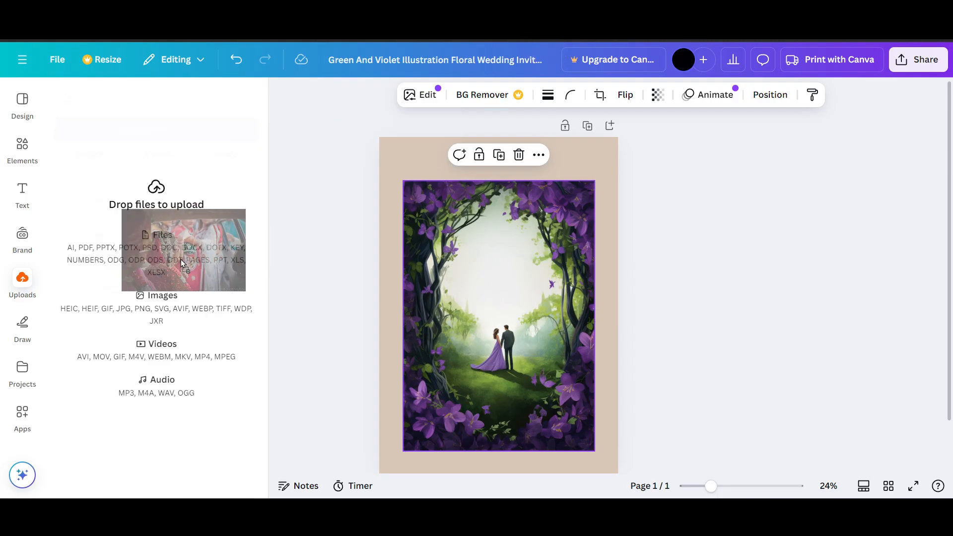
drag(180, 259, 121, 329)
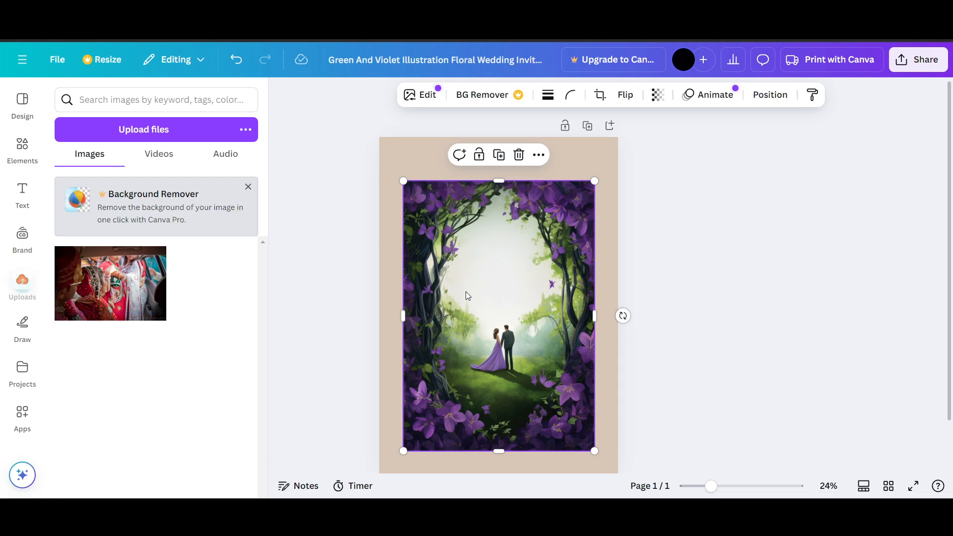
Delete the detached forest image and place the uploaded wedding photo near the middle of the page.
click(518, 154)
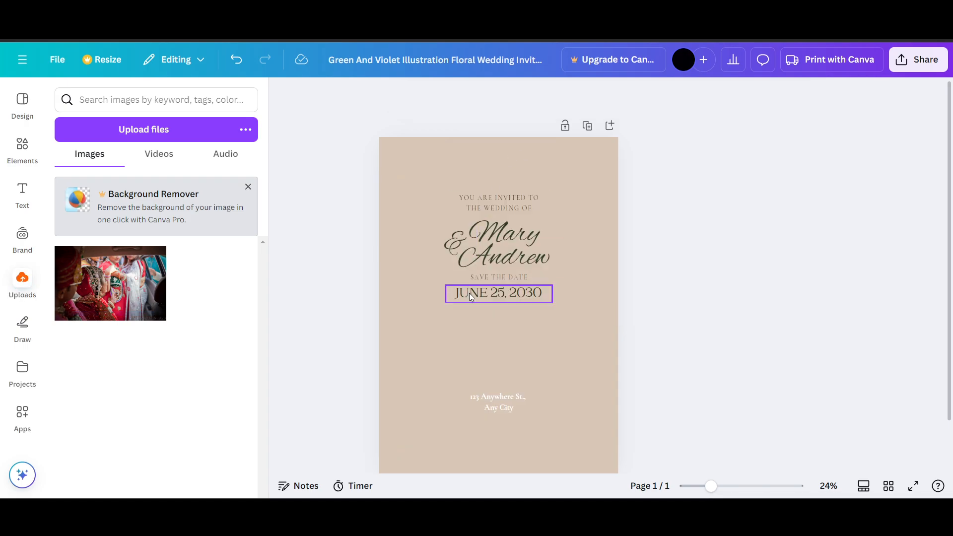
click(145, 291)
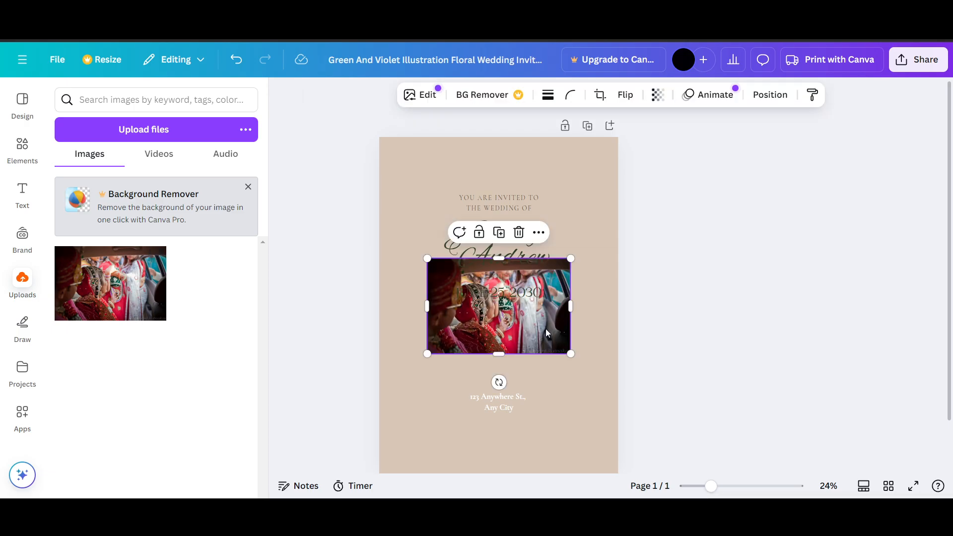
drag(490, 330, 511, 338)
right_click(511, 338)
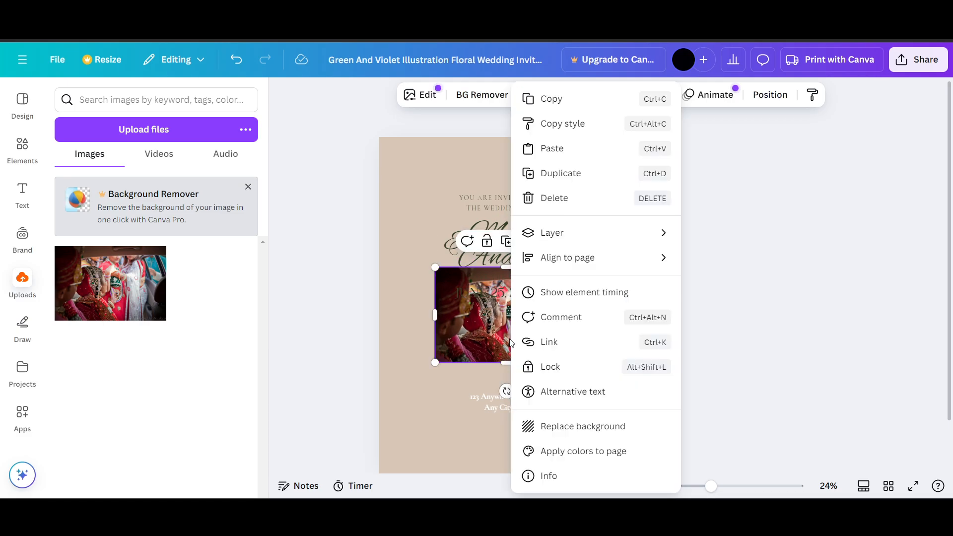
click(430, 197)
Set the page background colour to solid black, #000000.
click(409, 170)
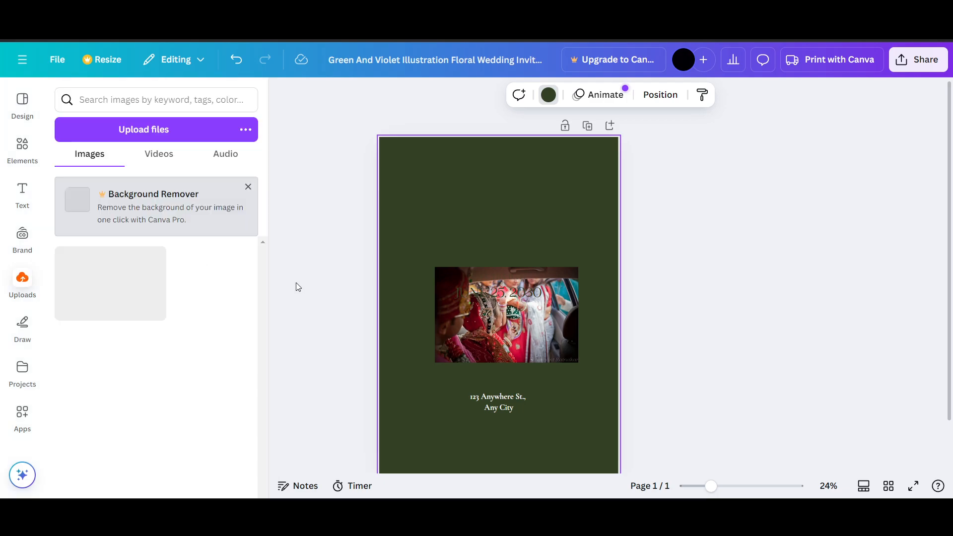
click(548, 94)
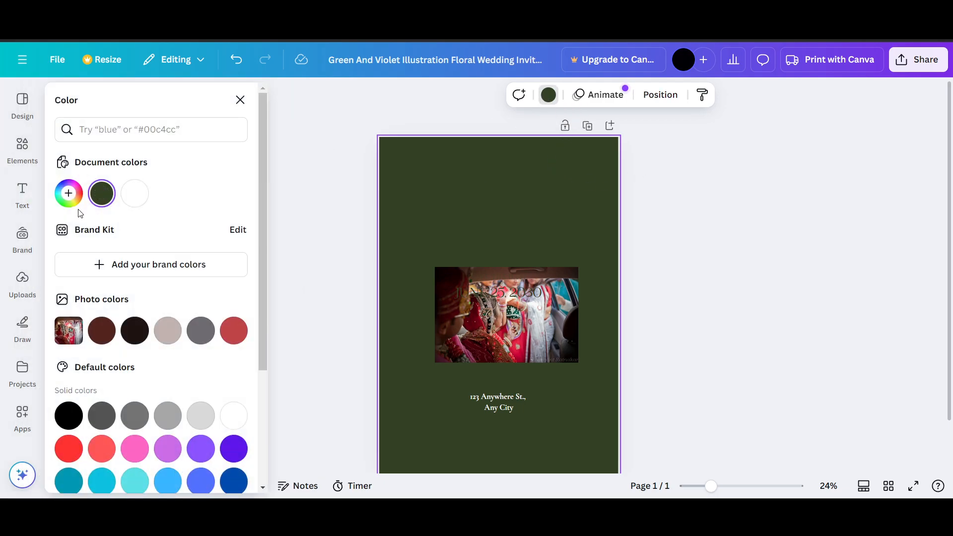
click(68, 193)
click(124, 296)
drag(124, 295, 41, 336)
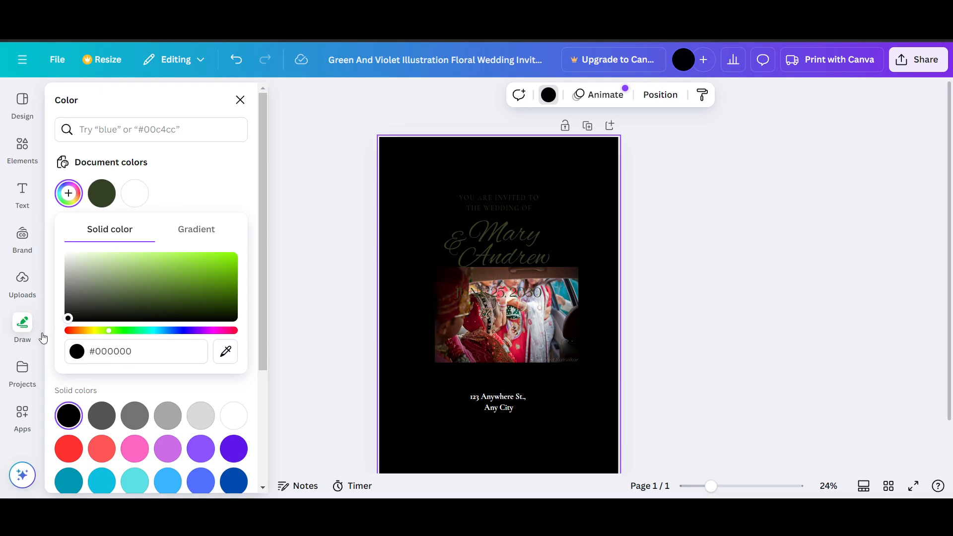
Replace the page background with the uploaded wedding photo.
click(512, 317)
right_click(512, 316)
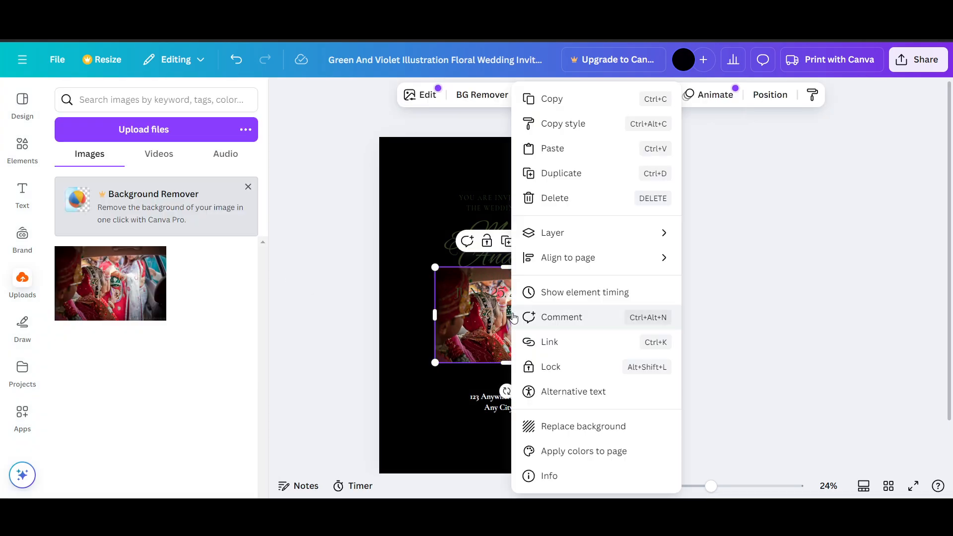
click(575, 425)
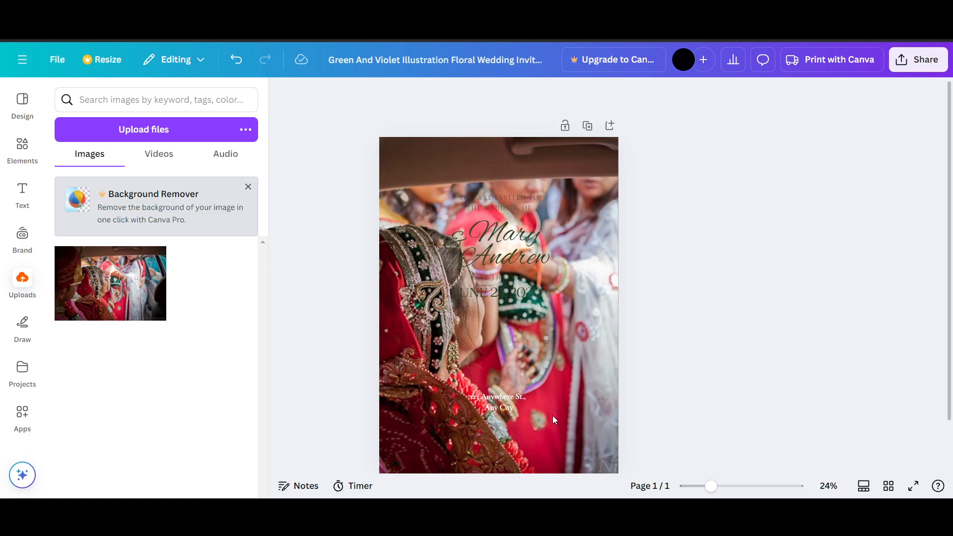
Reposition the background photo within the page so that its red-turbaned figure and the bride's veil fill the poster.
click(586, 434)
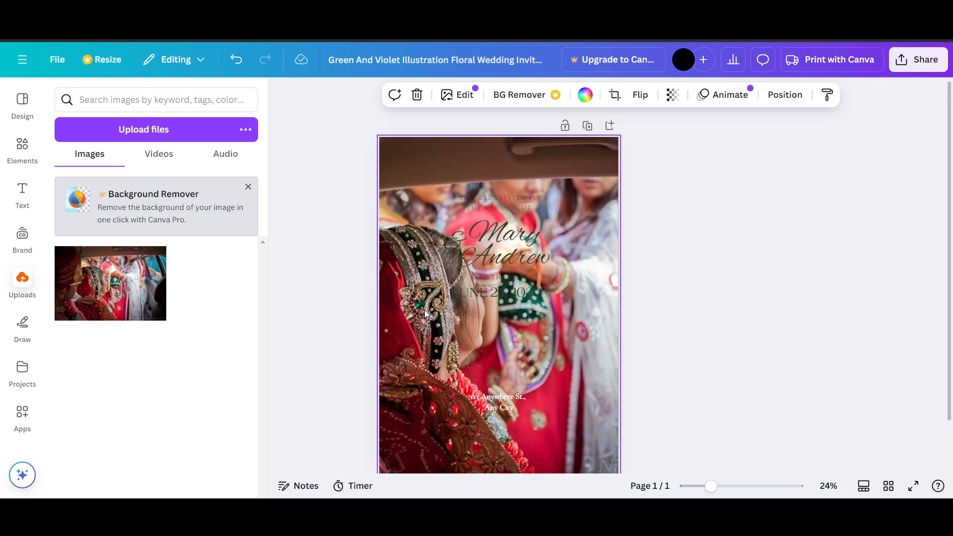
scroll(496, 383, up, 2)
scroll(588, 399, down, 3)
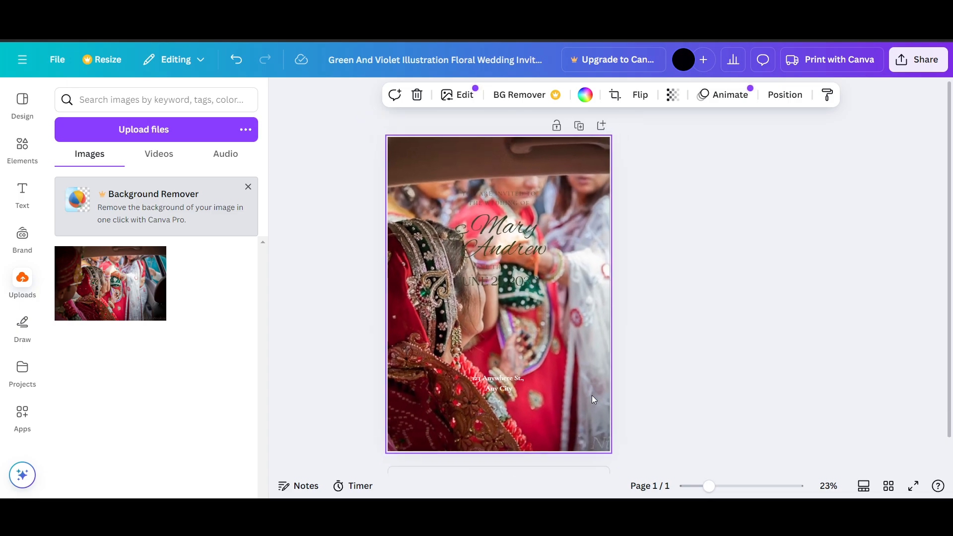
double_click(578, 393)
drag(568, 384, 659, 386)
click(950, 385)
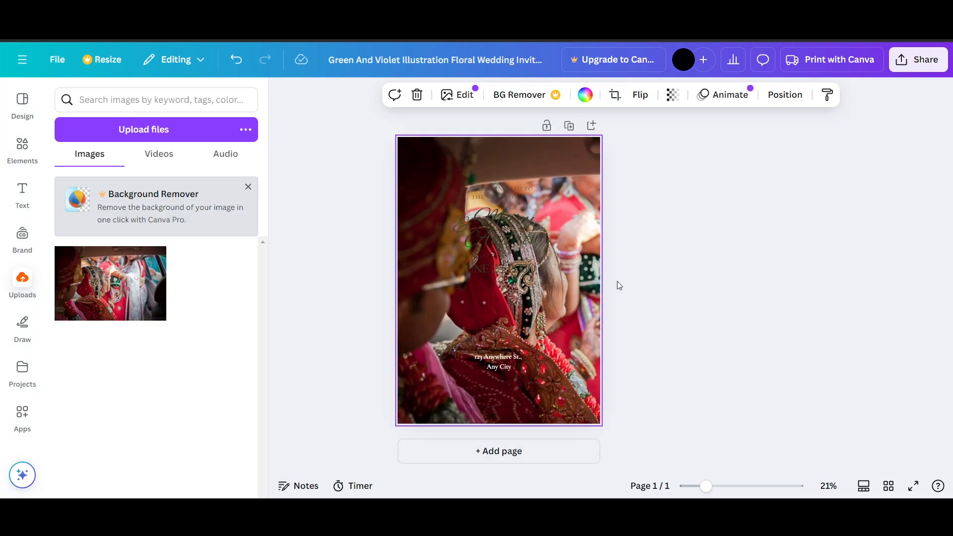
Try adjusting the background photo's transparency, keeping it at 100.
click(671, 94)
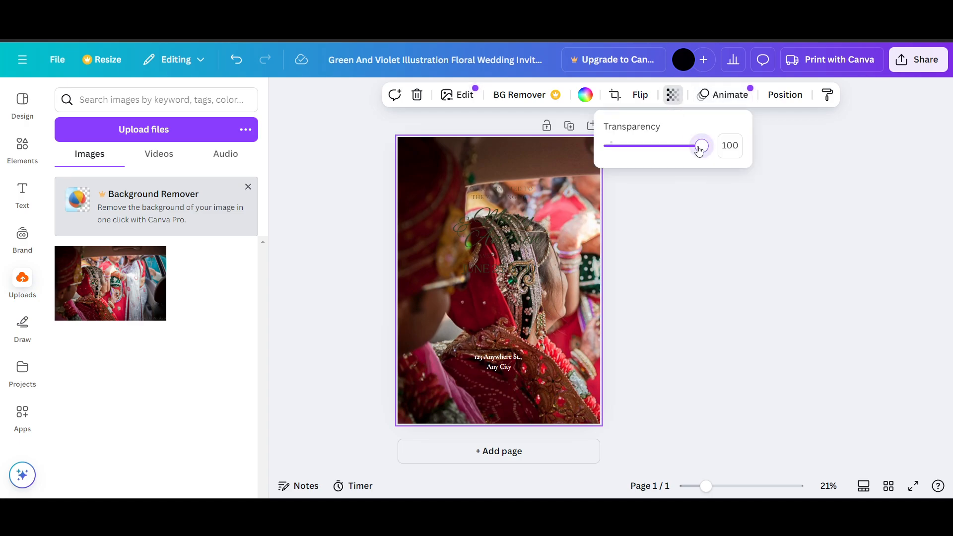
mouse_move(699, 151)
mouse_down()
mouse_move(671, 151)
mouse_move(718, 151)
mouse_up()
click(823, 277)
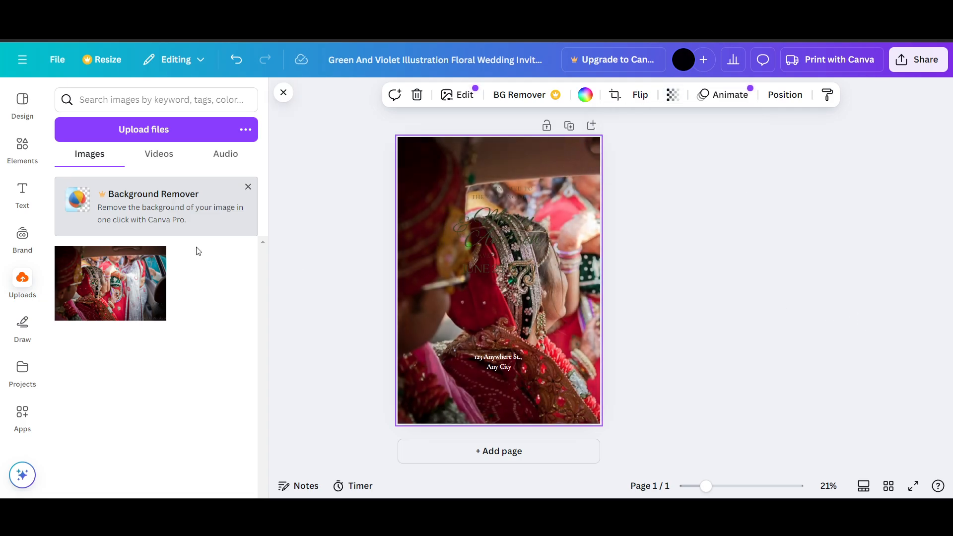
Search the elements for "fade" and show all matching graphics.
click(22, 149)
click(128, 100)
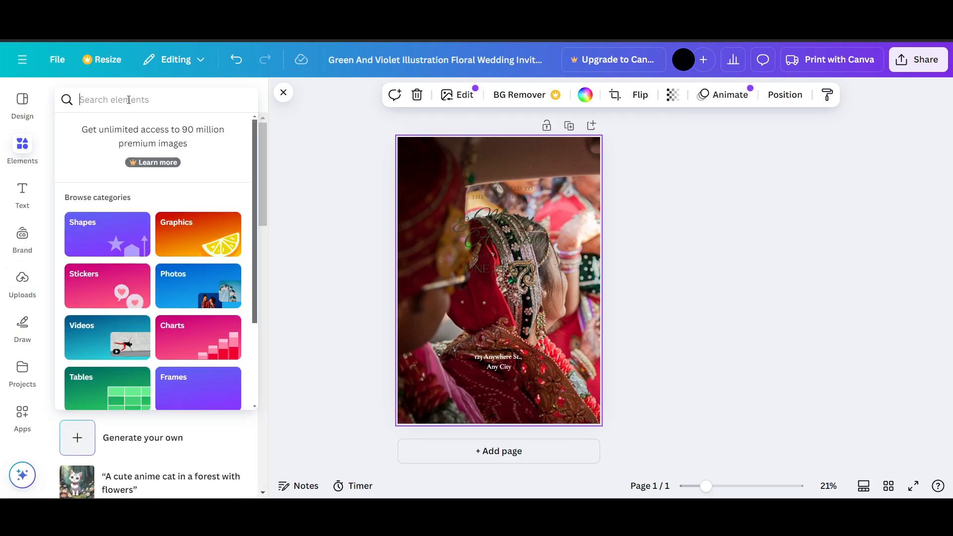
text(fade)
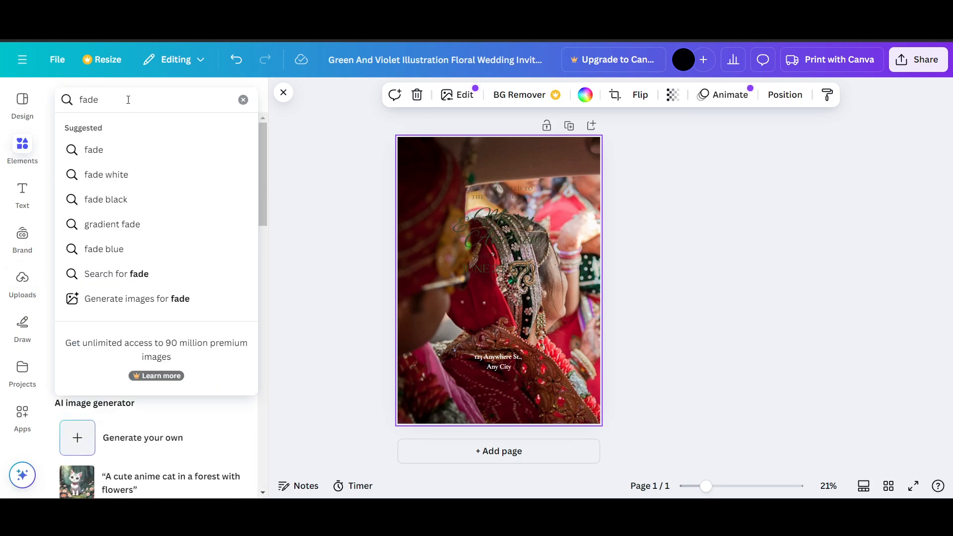
click(105, 151)
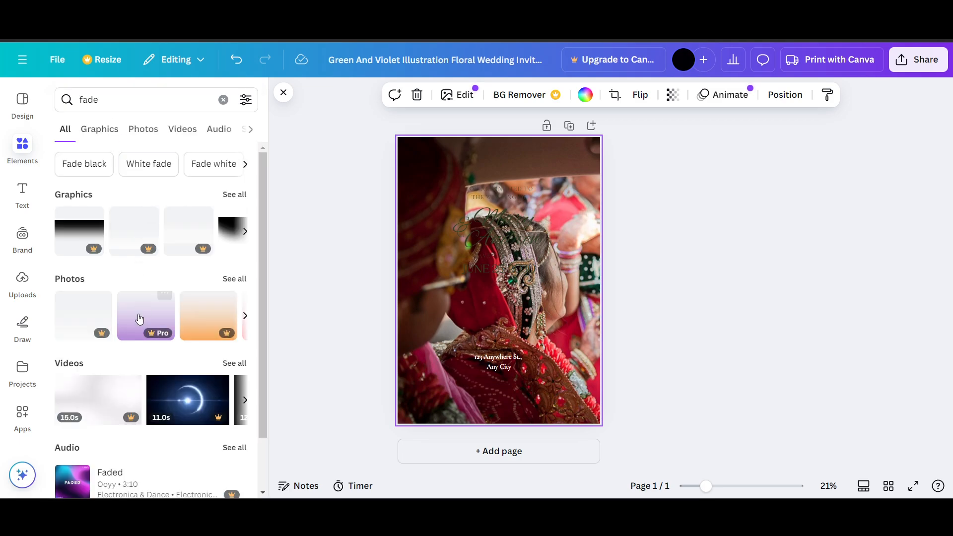
scroll(140, 378, down, 1)
scroll(134, 362, up, 1)
click(235, 195)
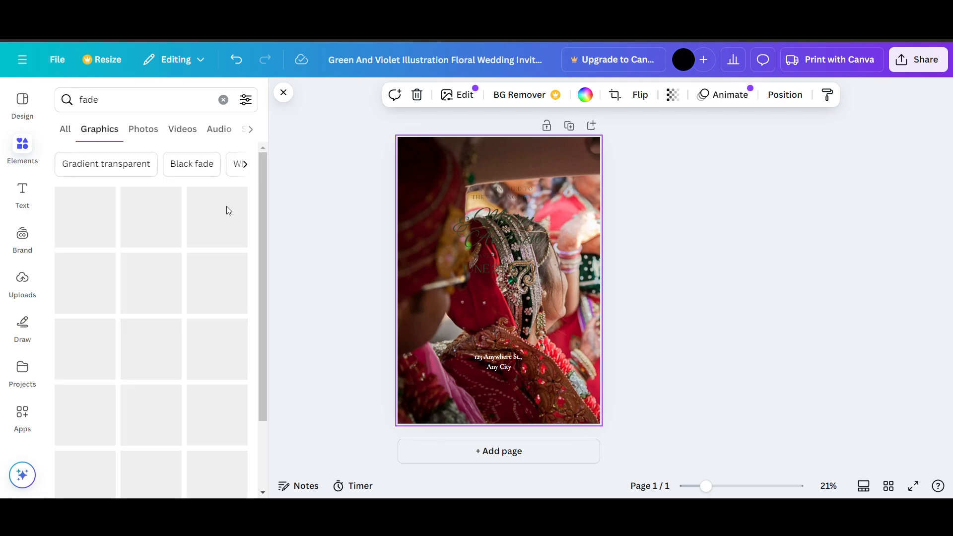
scroll(148, 295, down, 1)
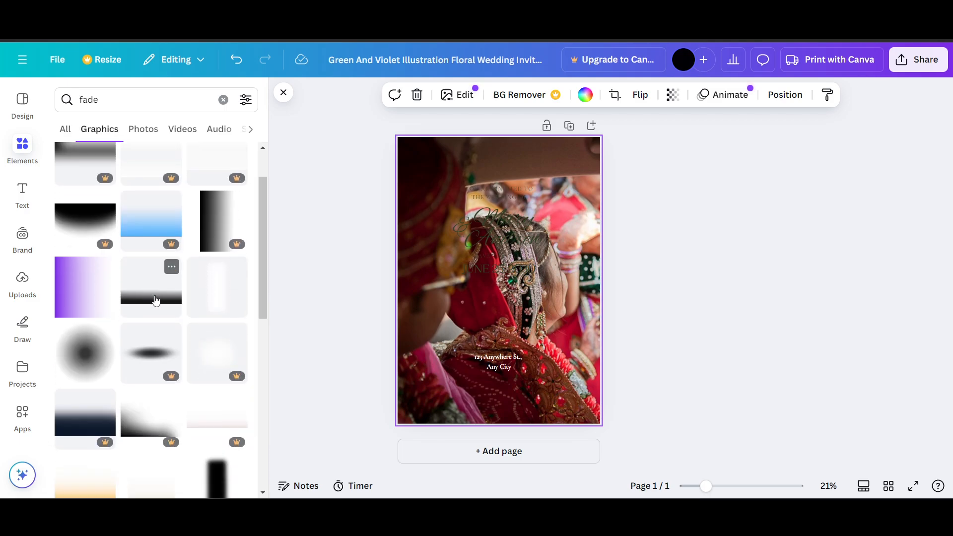
Add the free graphic with a black fade along its lower edge and enlarge it over the poster photo.
click(156, 300)
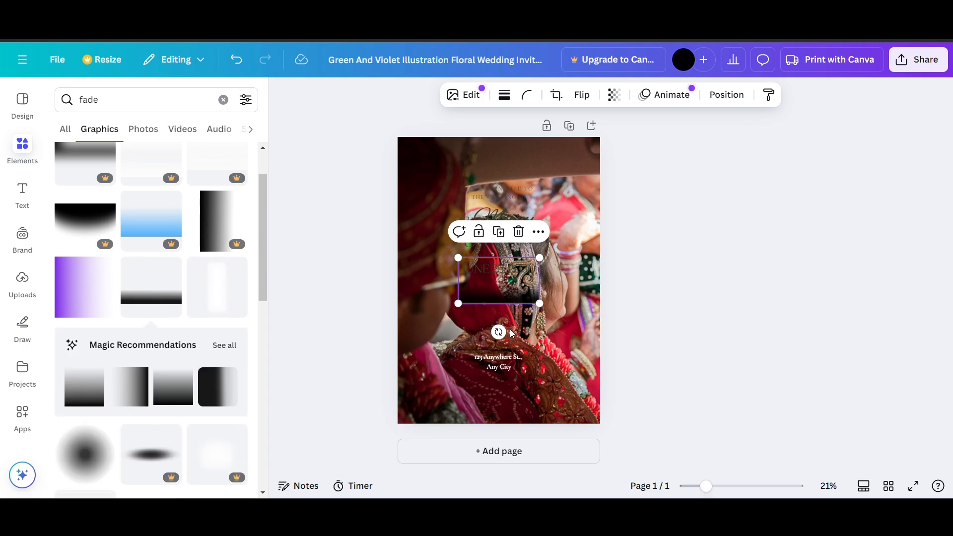
drag(499, 332, 584, 307)
drag(521, 321, 641, 446)
drag(621, 415, 605, 308)
click(788, 338)
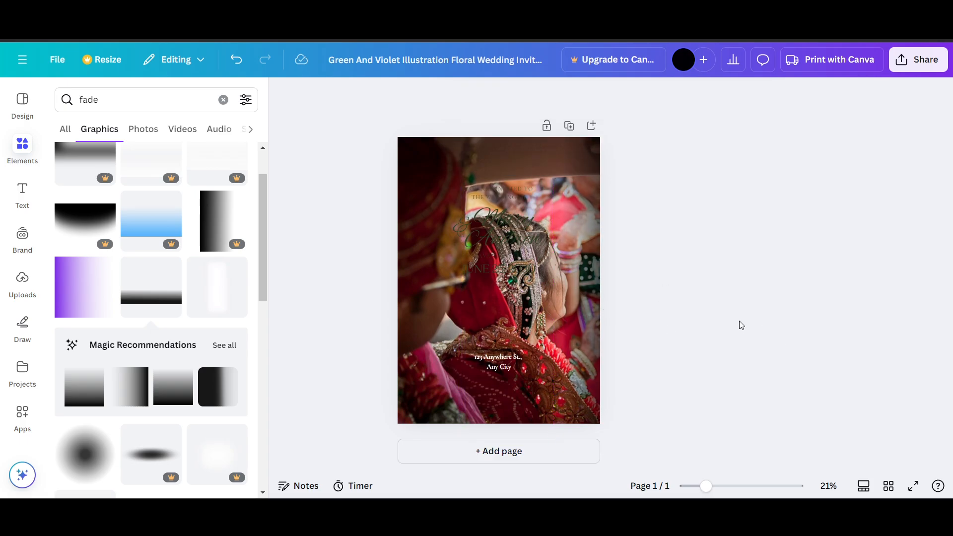
click(498, 218)
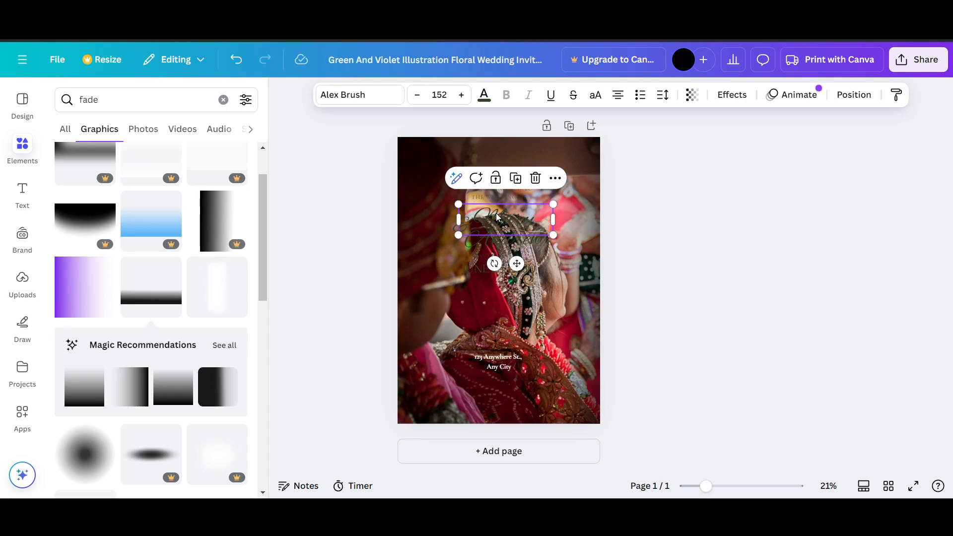
click(733, 301)
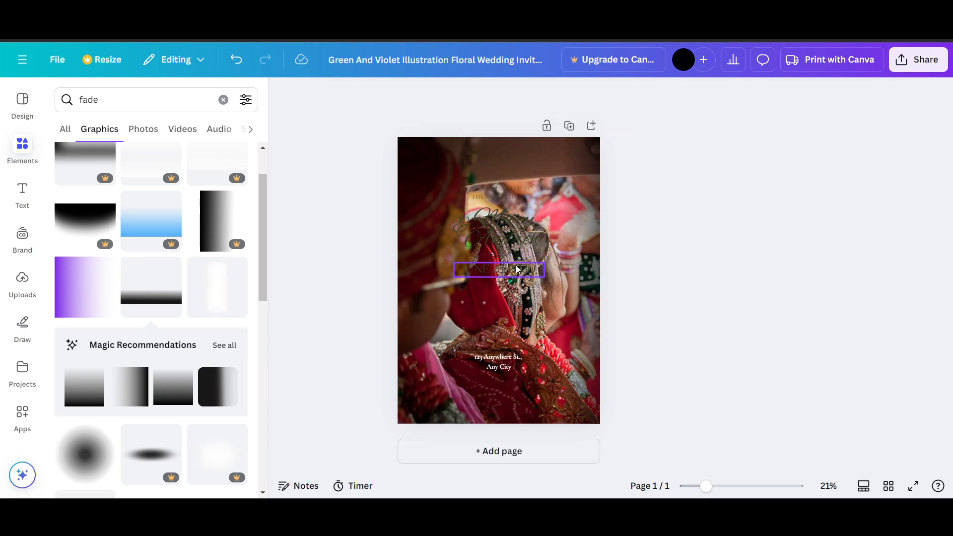
Recolor the two script names and the ampersand on the wedding poster white.
scroll(508, 263, up, 3)
click(496, 244)
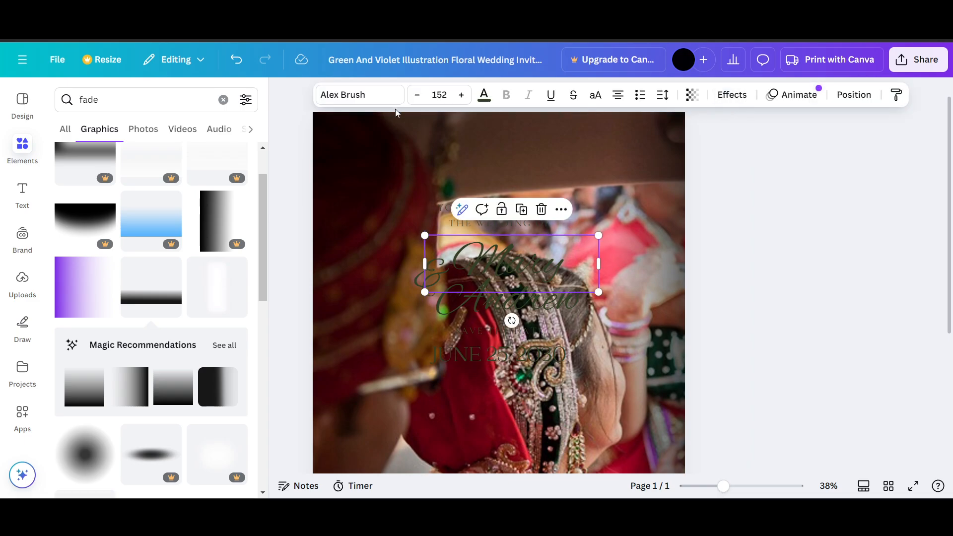
click(484, 94)
click(162, 201)
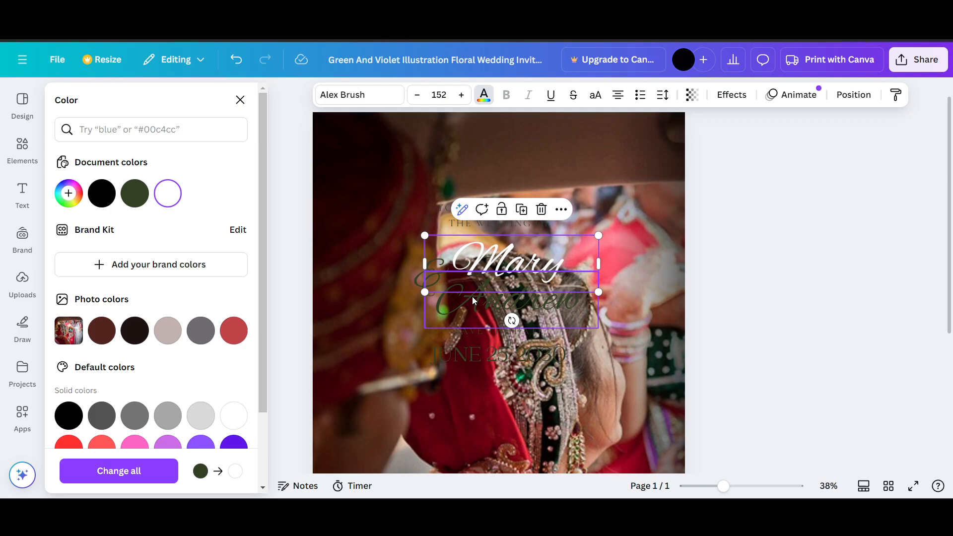
click(471, 296)
click(167, 193)
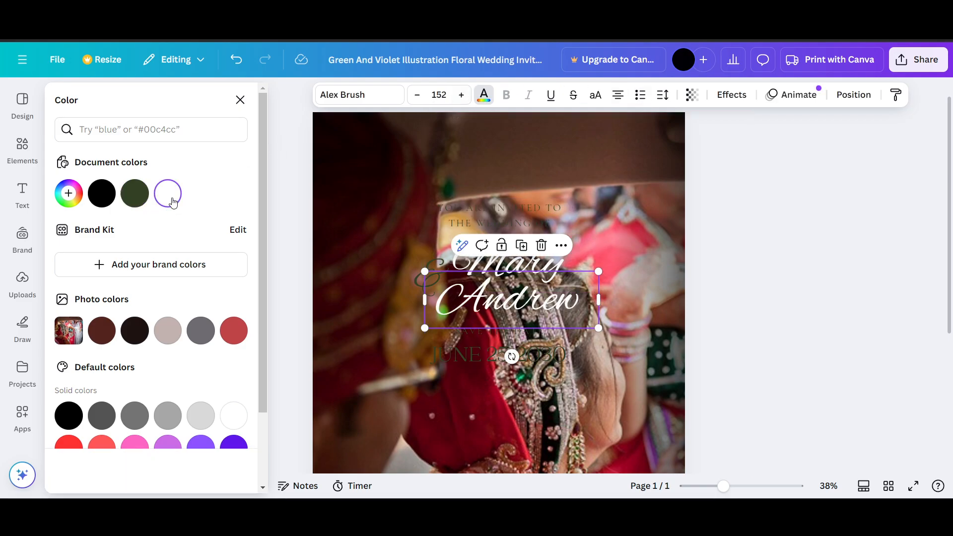
click(412, 264)
click(167, 193)
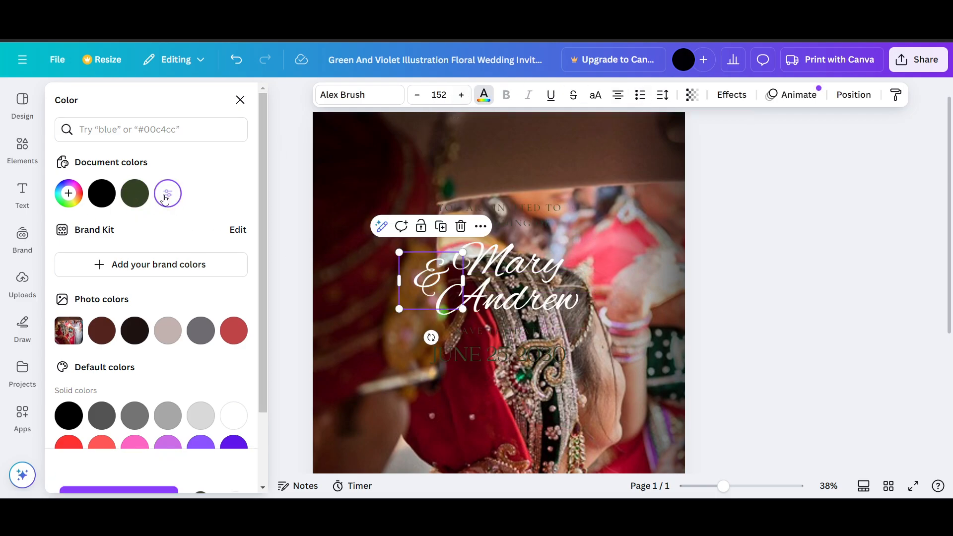
Select the poster's text blocks together and recolor the invitation line, save-the-date line and date white.
click(494, 201)
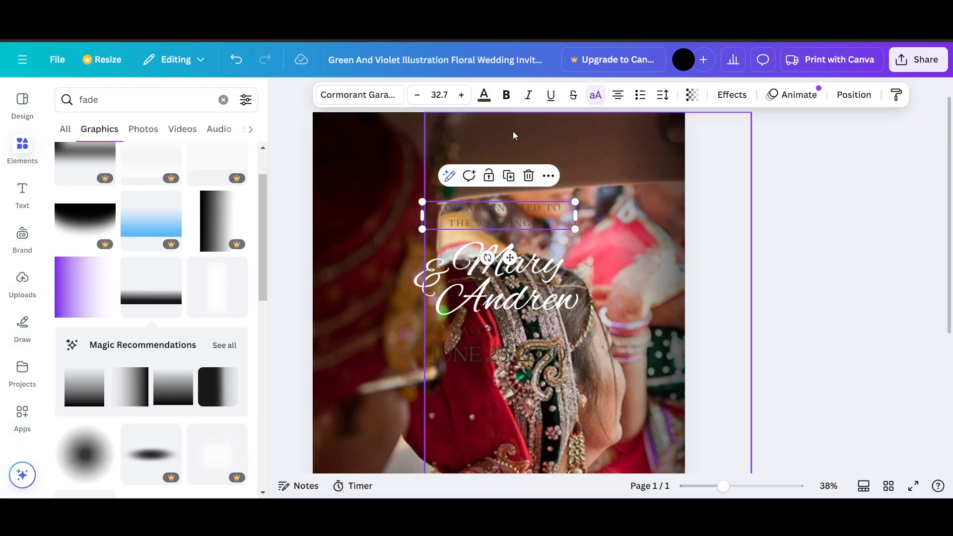
scroll(548, 356, down, 3)
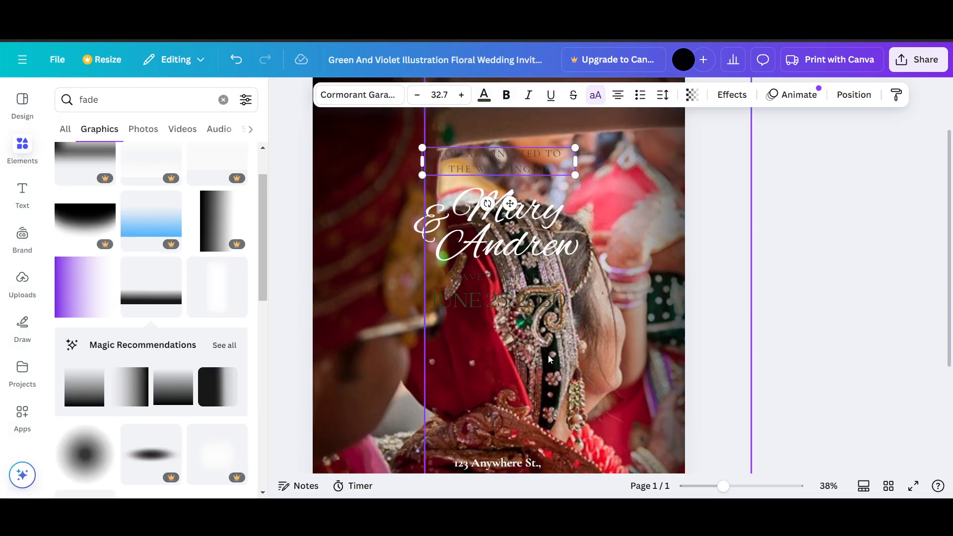
scroll(722, 319, up, 3)
click(721, 318)
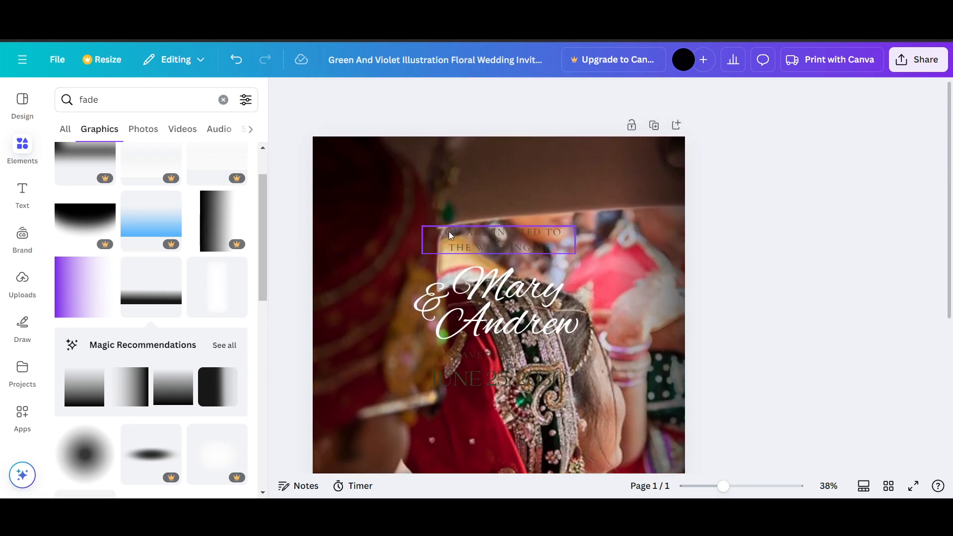
drag(393, 180, 595, 401)
scroll(593, 406, down, 4)
scroll(595, 400, up, 3)
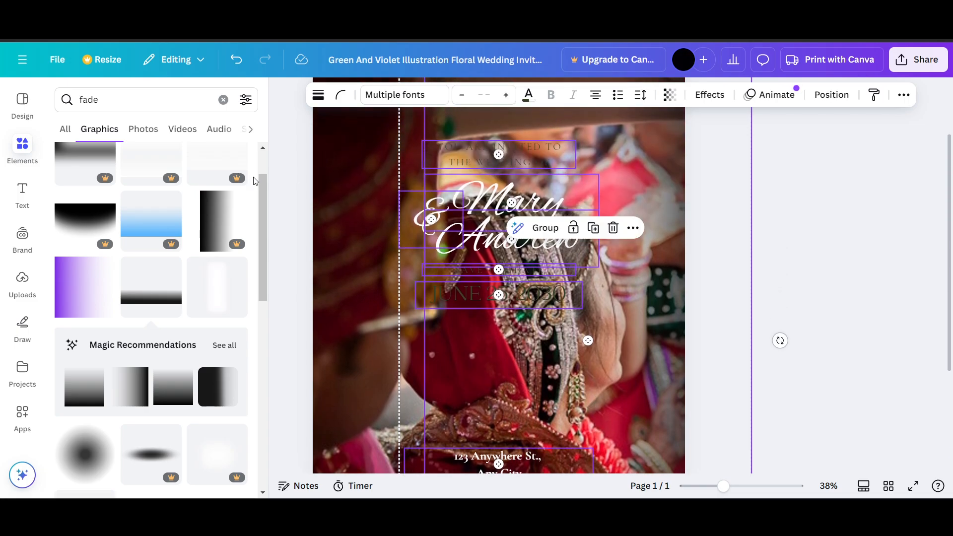
click(529, 95)
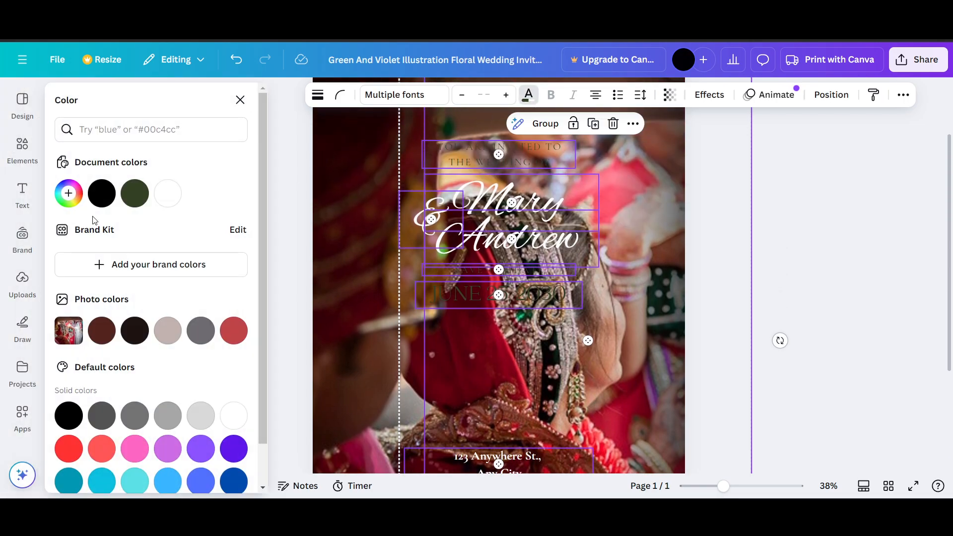
click(168, 193)
click(819, 373)
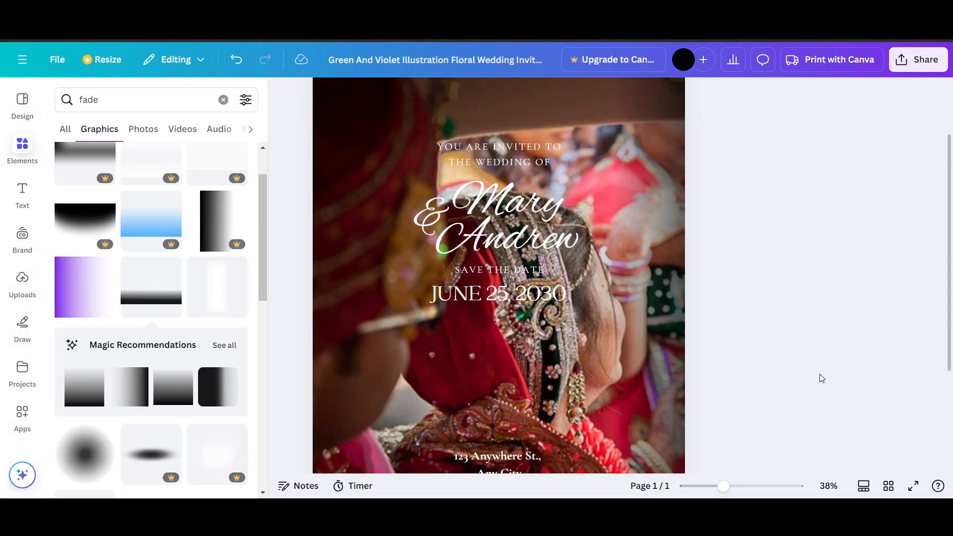
scroll(549, 365, down, 2)
scroll(547, 361, down, 1)
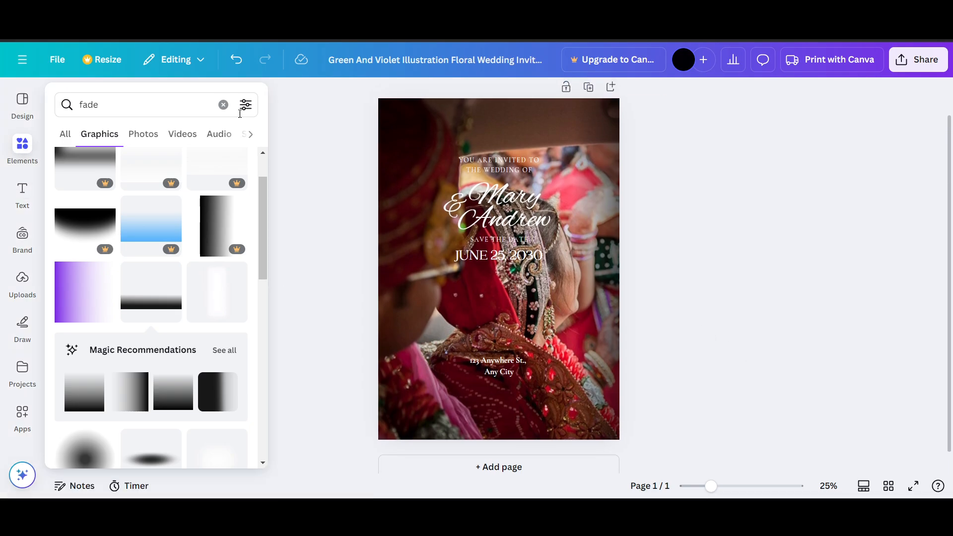
Clear the fade search and browse the element categories, including the full 3D Graphics collection.
click(223, 100)
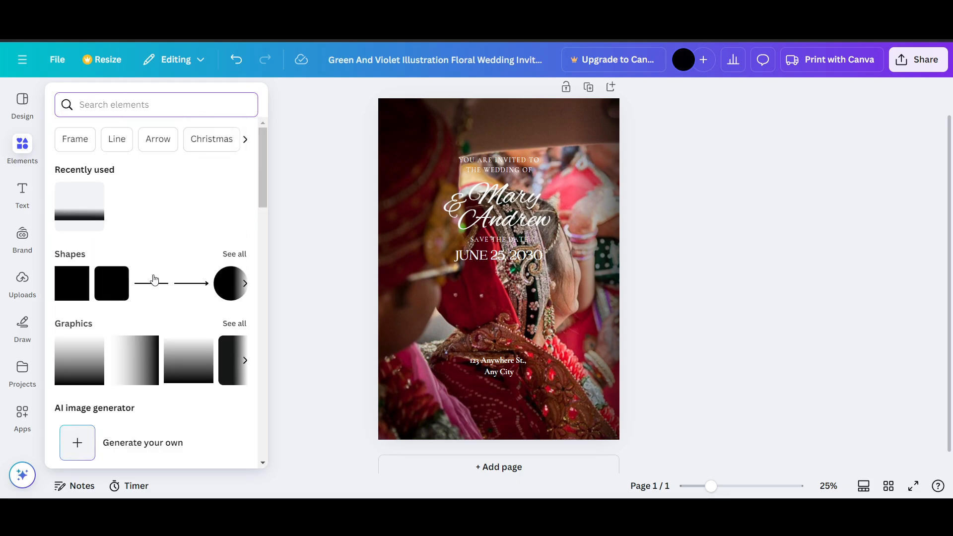
scroll(149, 238, down, 9)
scroll(144, 278, up, 7)
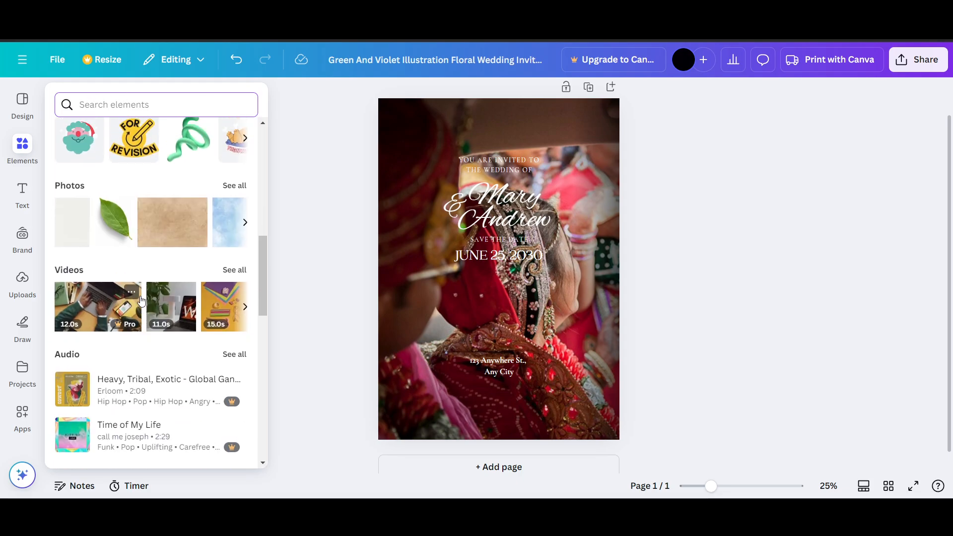
scroll(138, 292, up, 2)
scroll(134, 280, down, 12)
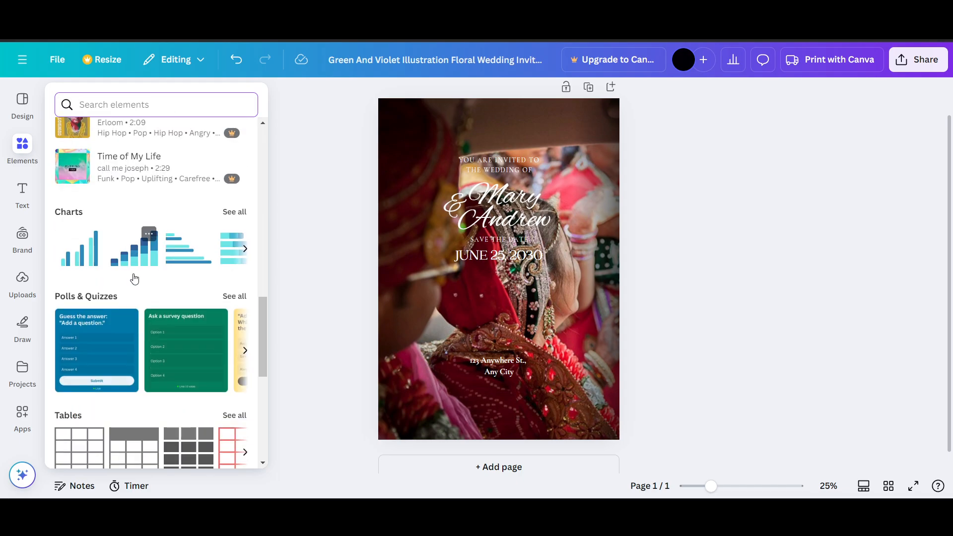
scroll(133, 278, down, 6)
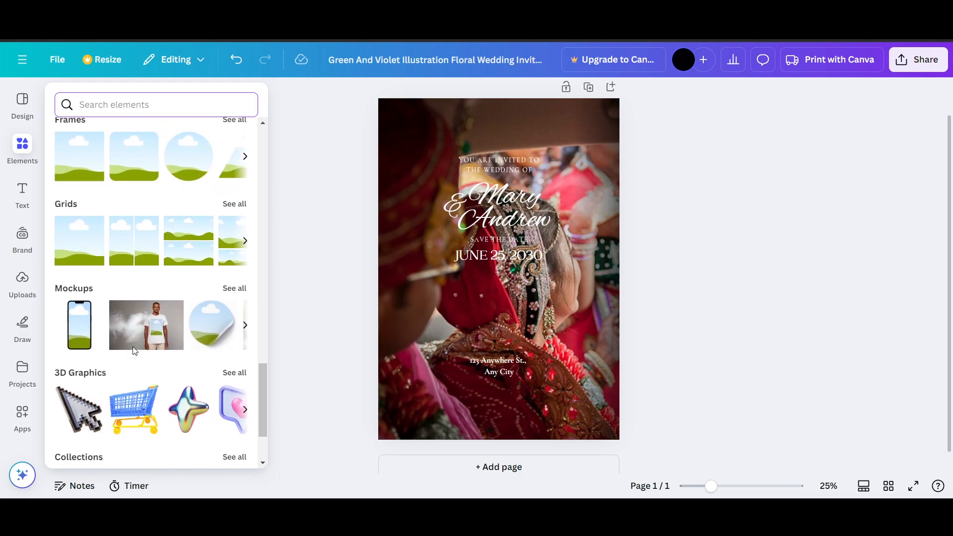
scroll(124, 327, down, 1)
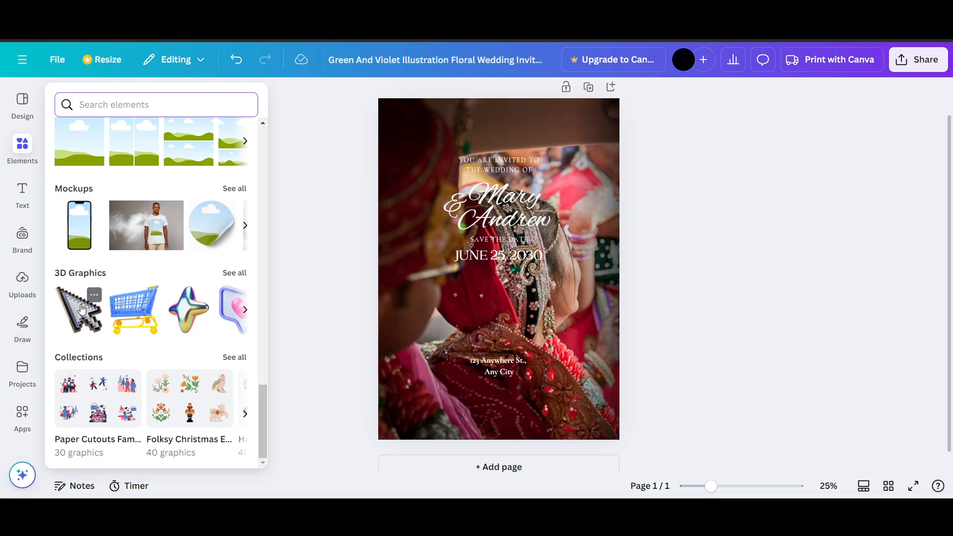
click(234, 272)
scroll(165, 389, down, 3)
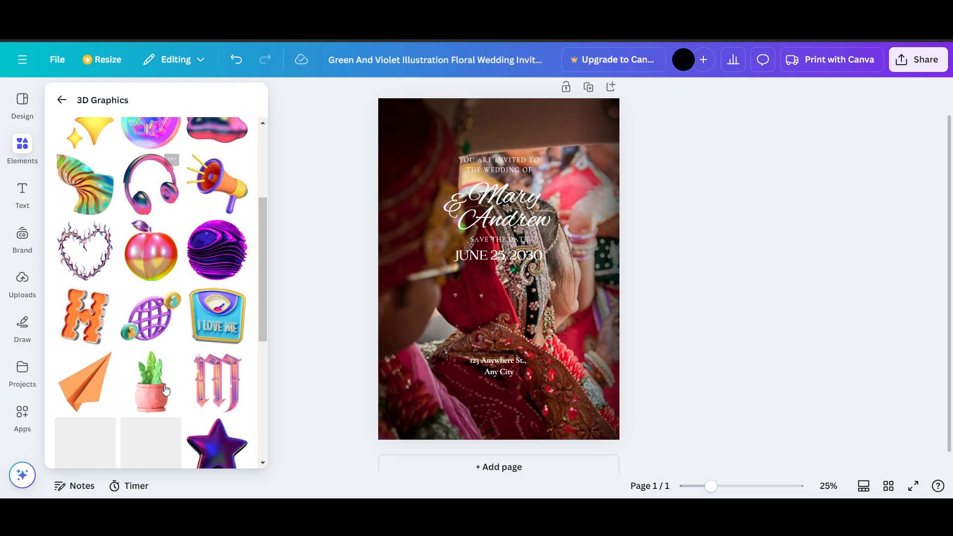
scroll(166, 382, down, 10)
click(524, 319)
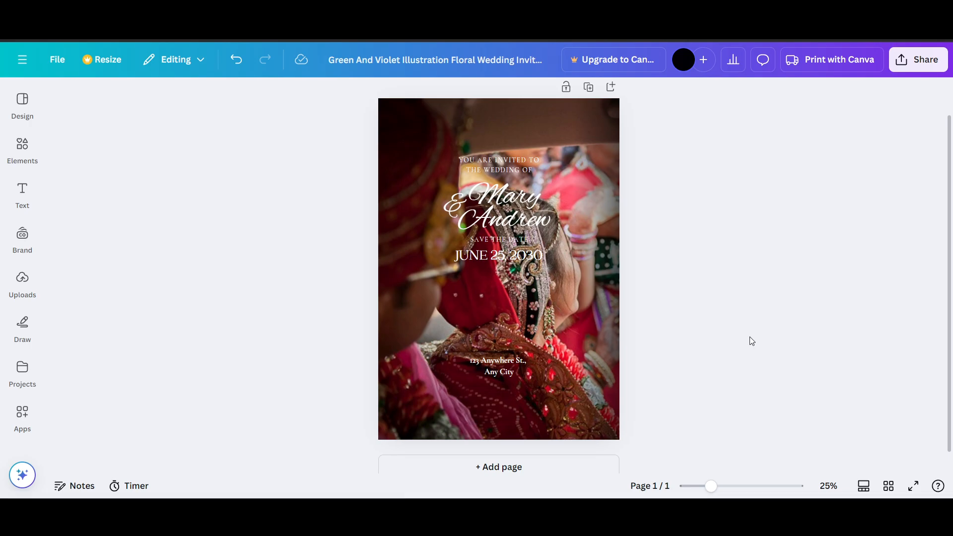
Rename the design as "wedding poster 1".
click(467, 60)
click(466, 60)
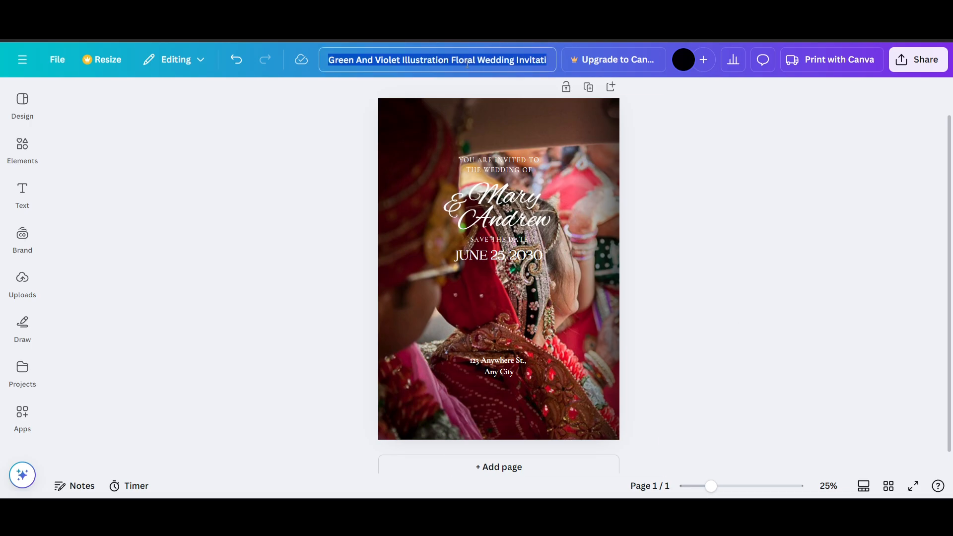
key(BackSpace)
text(wed)
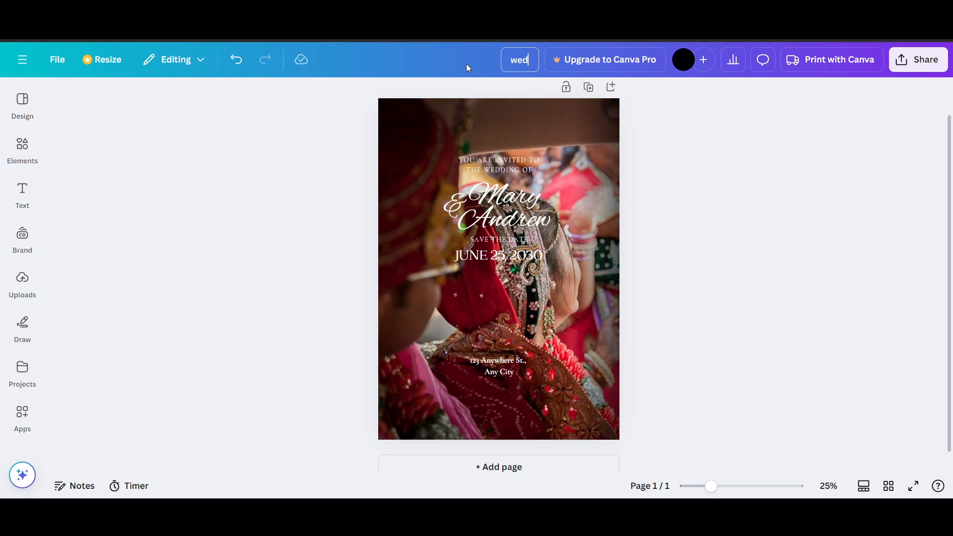
text(ding poster 1)
Examine the editing modes, the collaboration link access options and the file commands available for the design.
click(177, 61)
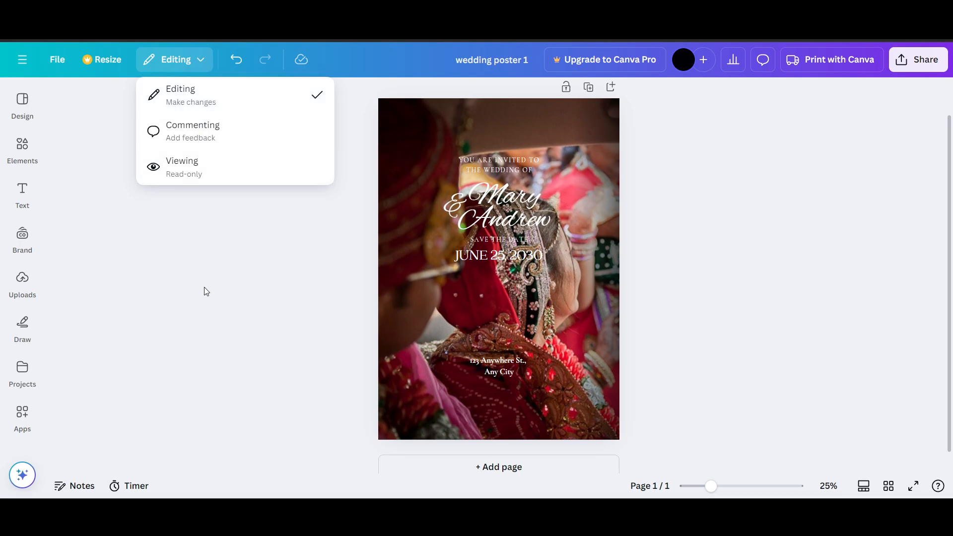
click(349, 270)
click(916, 61)
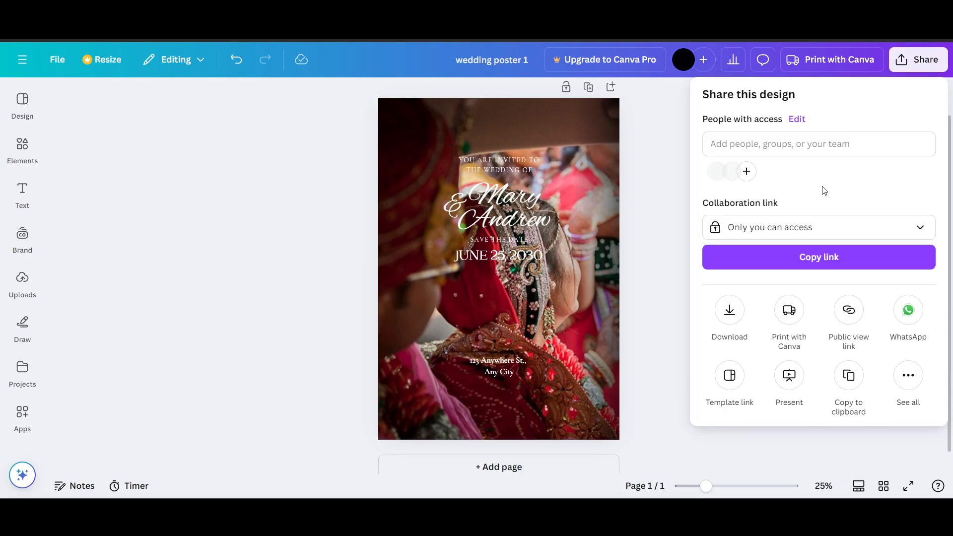
click(794, 234)
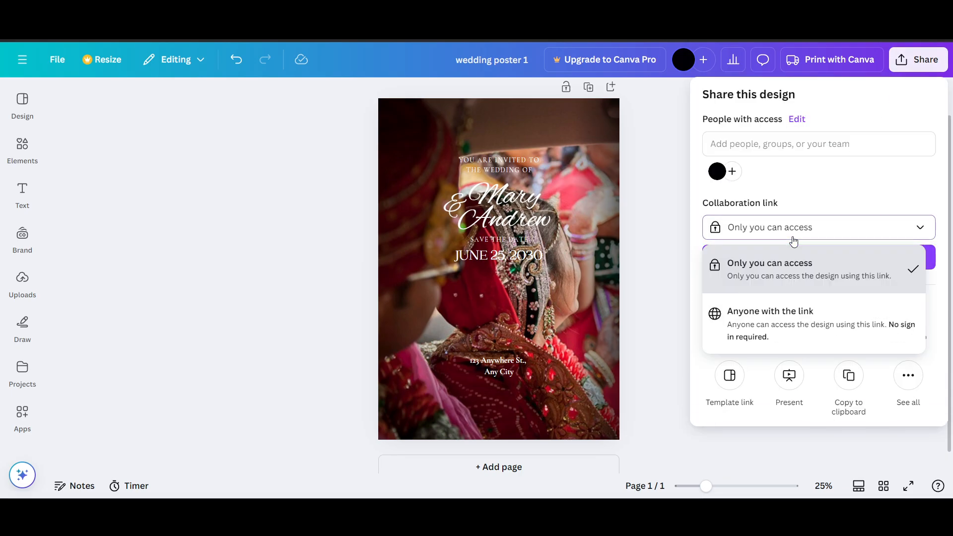
click(840, 203)
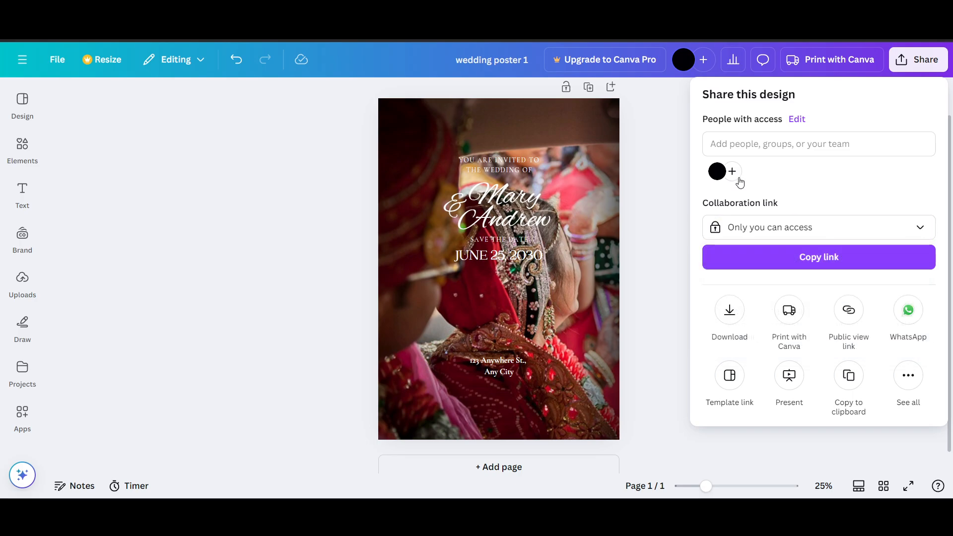
click(732, 171)
click(794, 274)
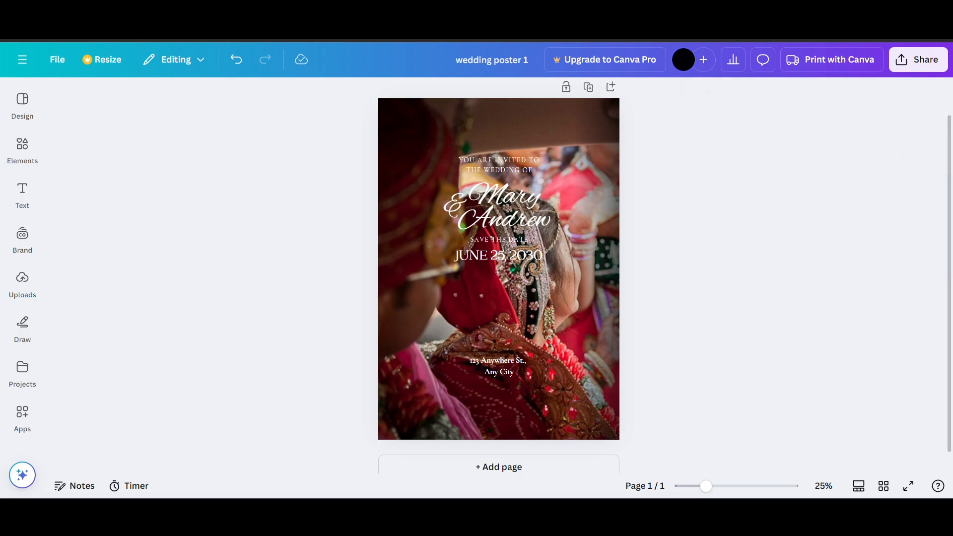
click(66, 66)
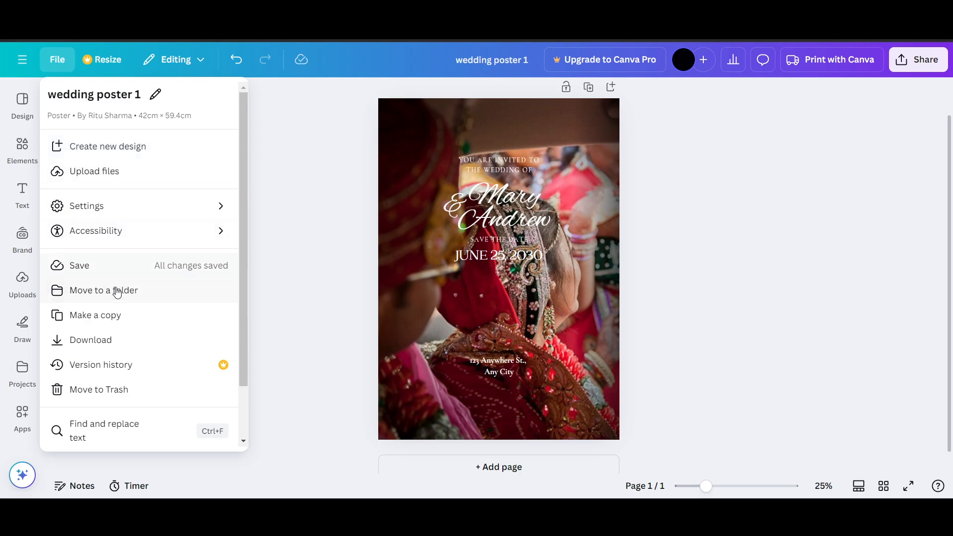
scroll(124, 308, down, 3)
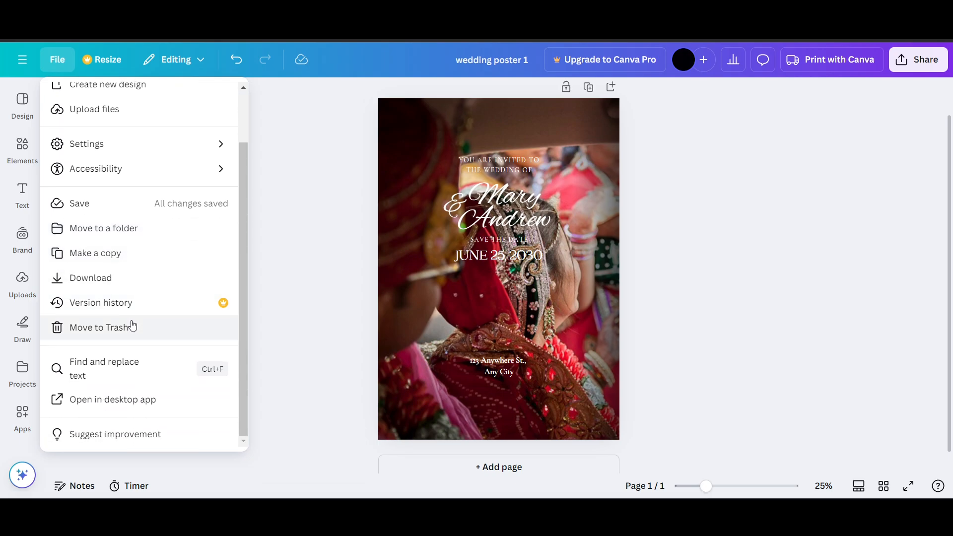
click(292, 268)
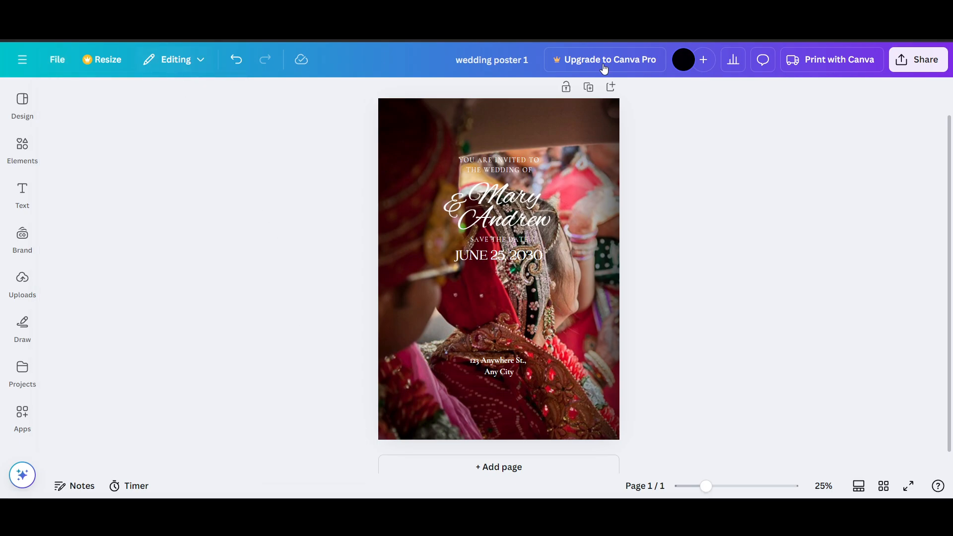
Try to increase the size multiplier in the poster's PNG download settings.
click(938, 66)
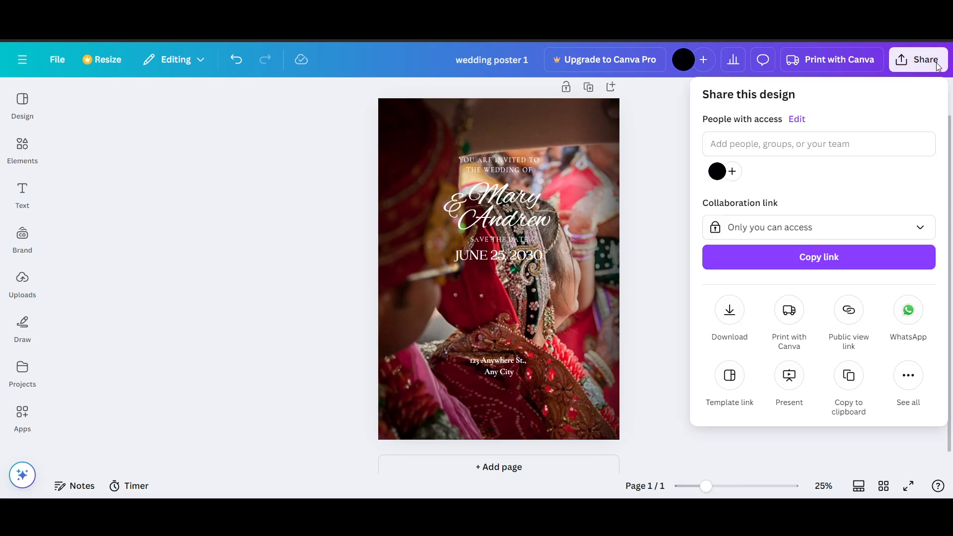
click(723, 329)
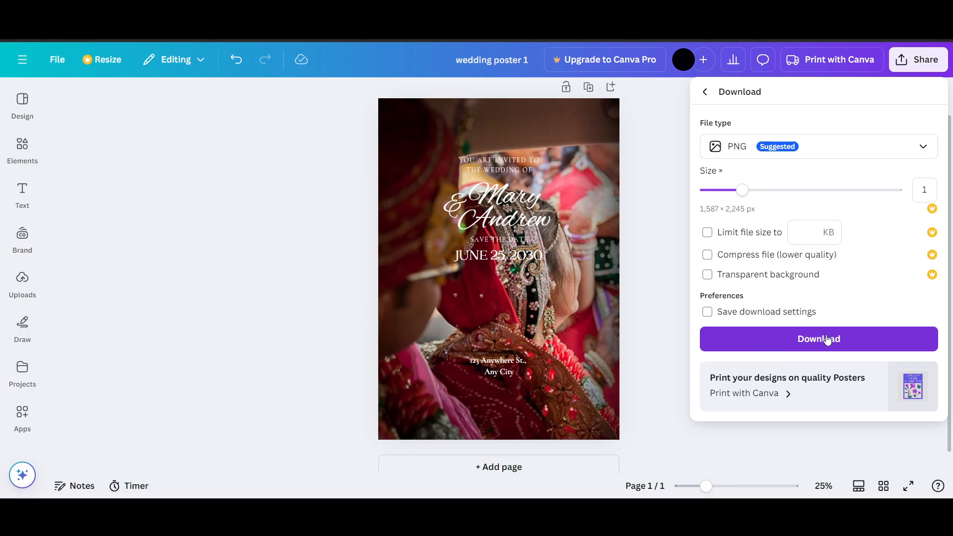
drag(744, 194, 818, 198)
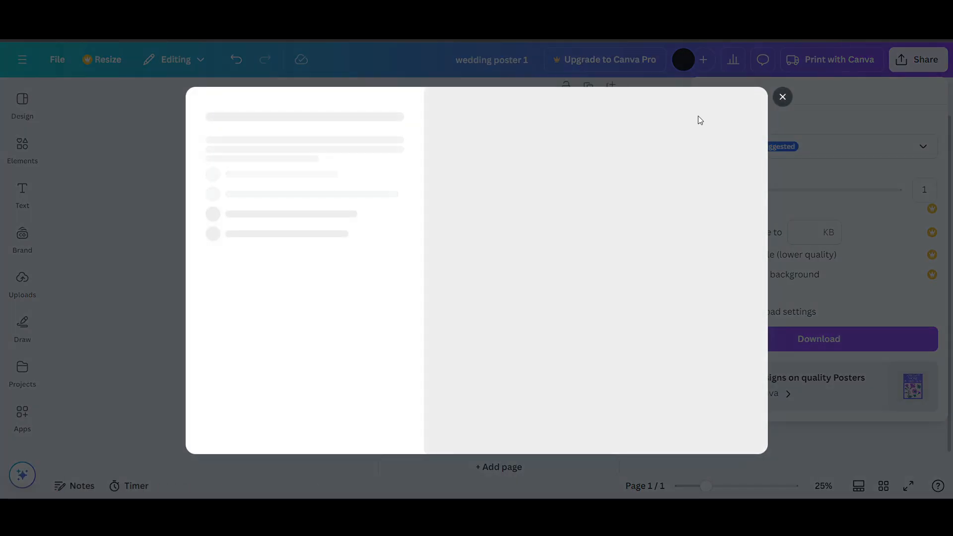
click(770, 159)
Download the wedding poster as a PNG at size 1.
click(926, 60)
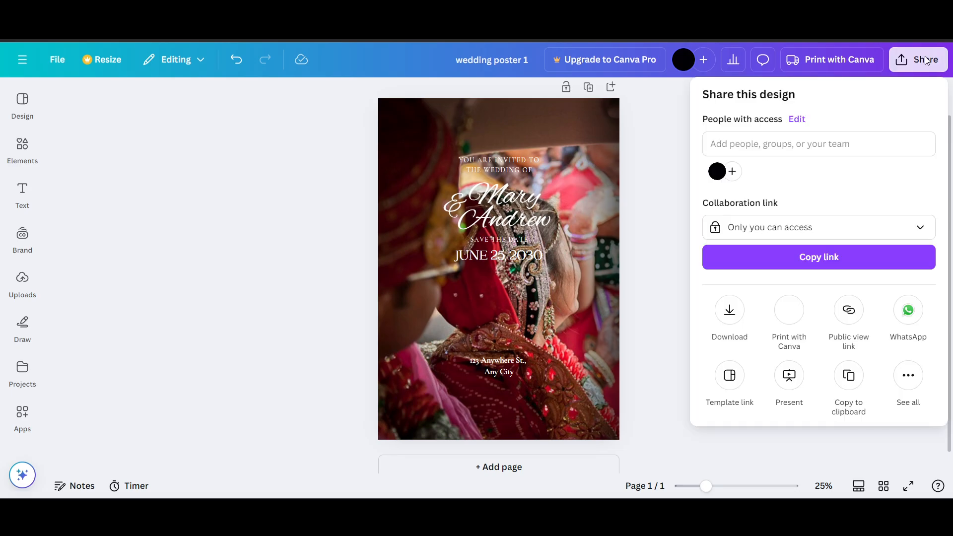
click(739, 316)
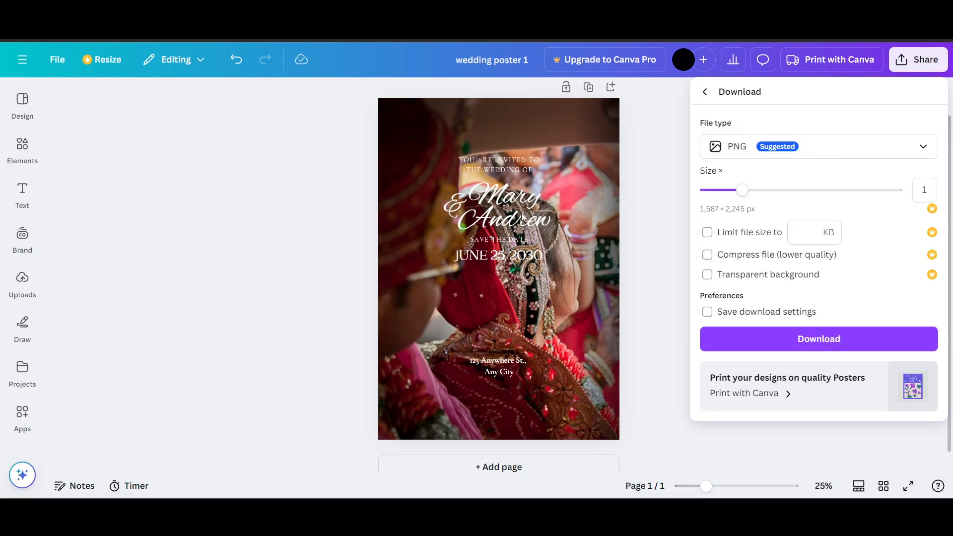
click(765, 346)
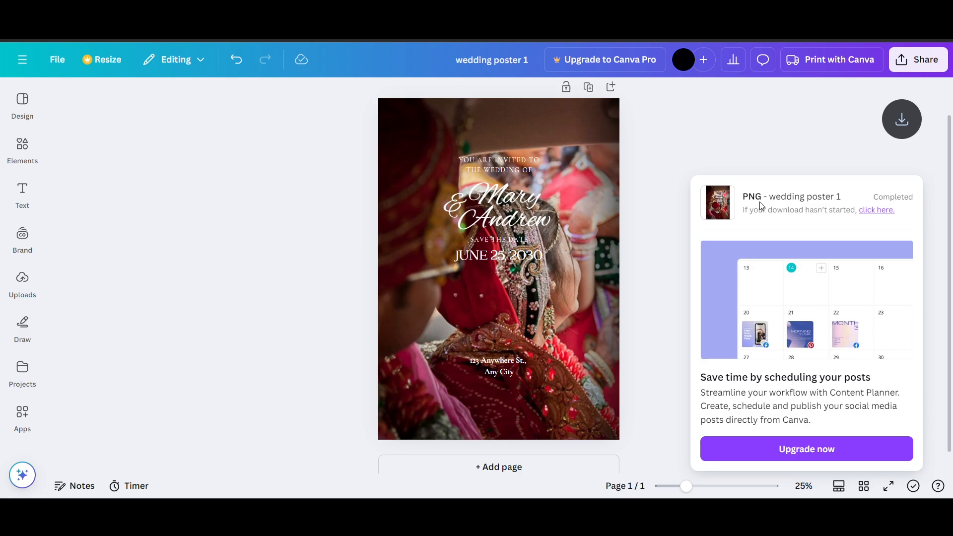
Open the downloaded wedding poster 1.png in the image viewer to check it, and close the viewer.
mouse_move(807, 46)
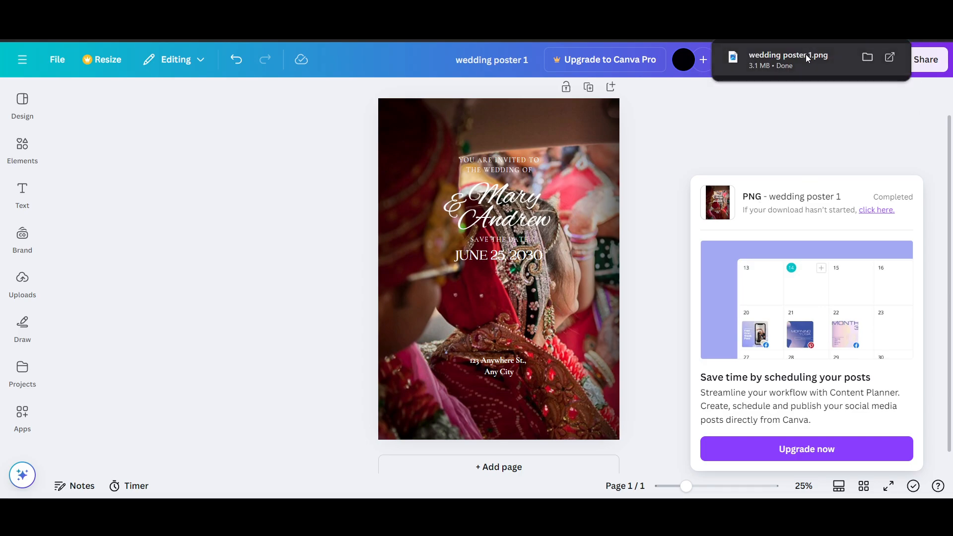
click(805, 54)
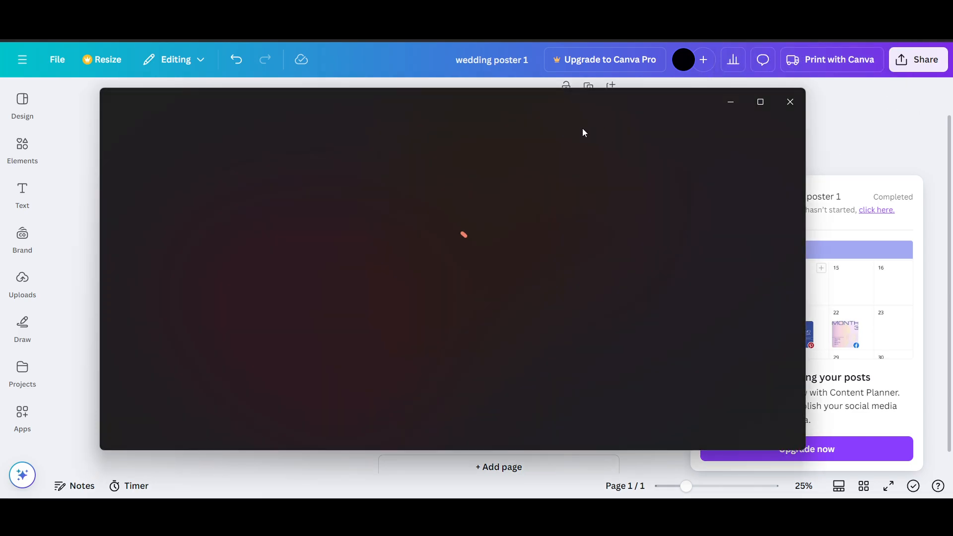
drag(535, 109, 557, 78)
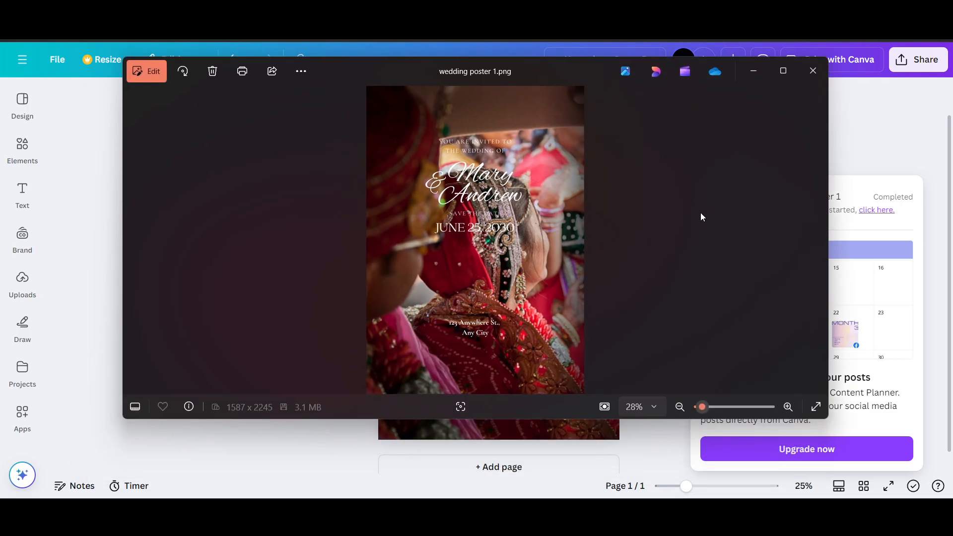
click(810, 72)
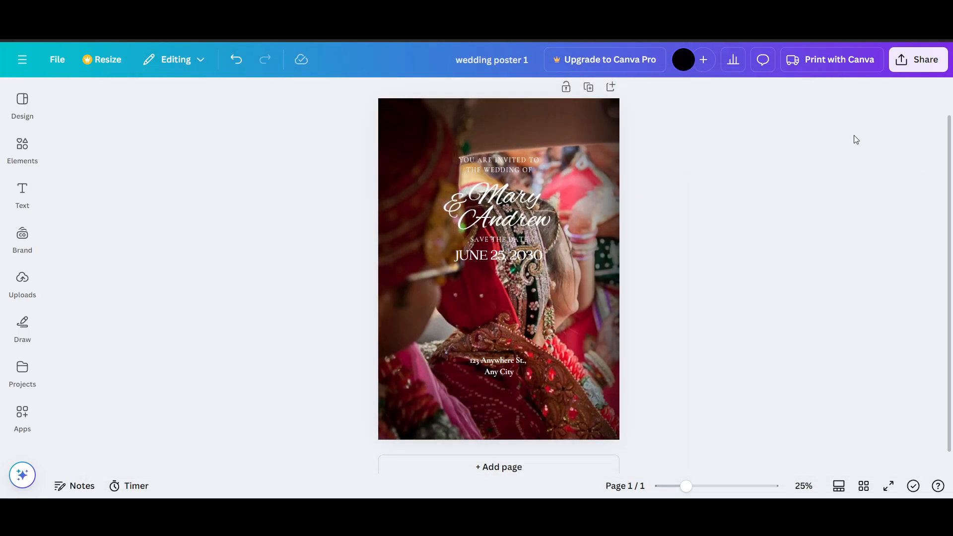